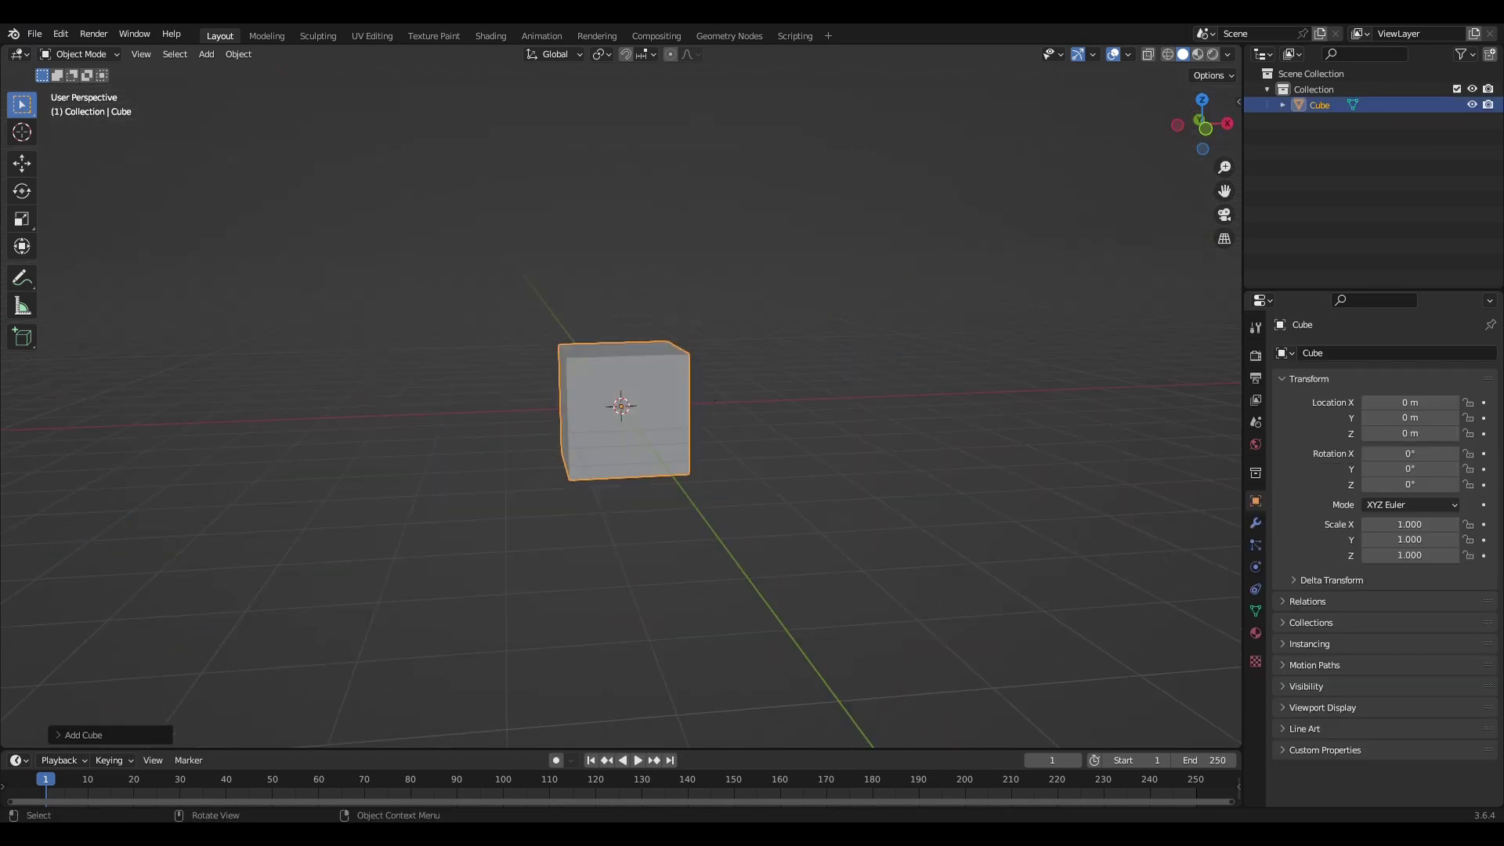
- Orbit from the front orthographic view into perspective to review the gabled house shape
middle_drag(641, 396, 645, 394)
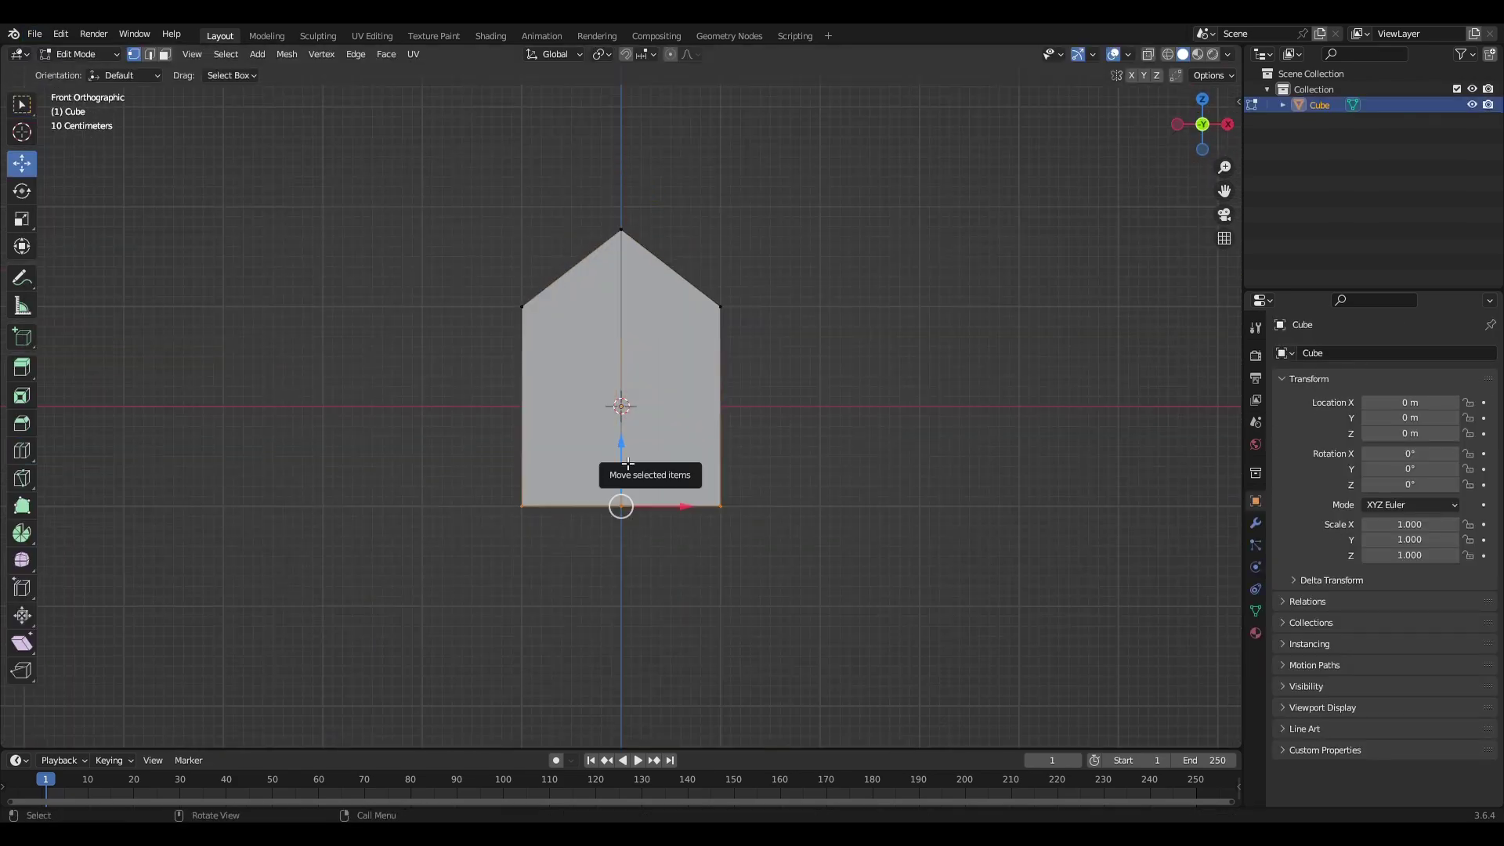
middle_drag(624, 464, 644, 327)
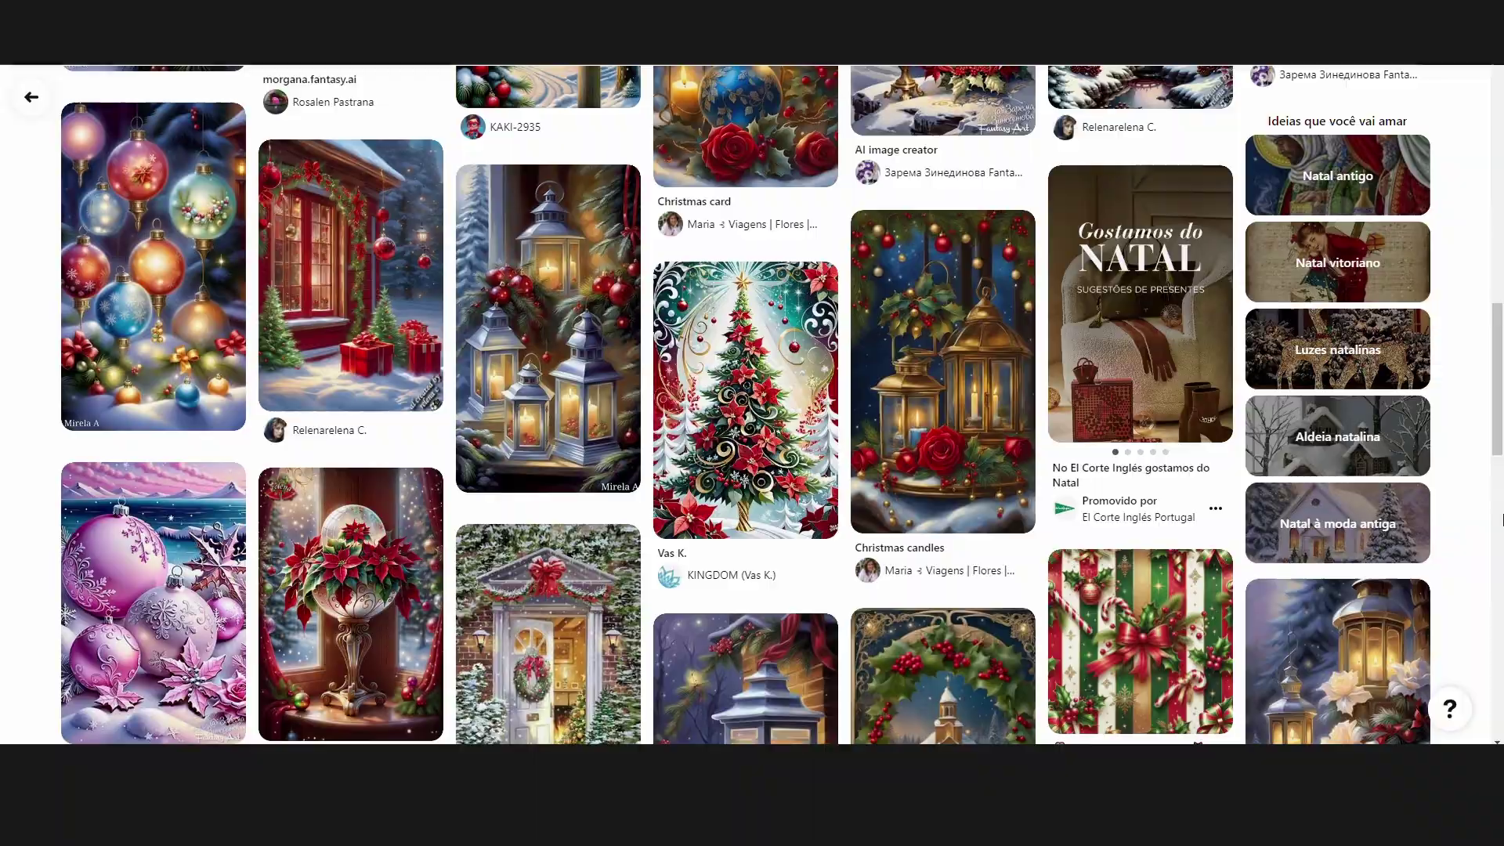
- Scroll the Pinterest feed down through Christmas lantern and snowy cottage references
scroll(1500, 519, down, 5)
scroll(1499, 518, down, 5)
scroll(1497, 516, down, 5)
scroll(1496, 514, down, 5)
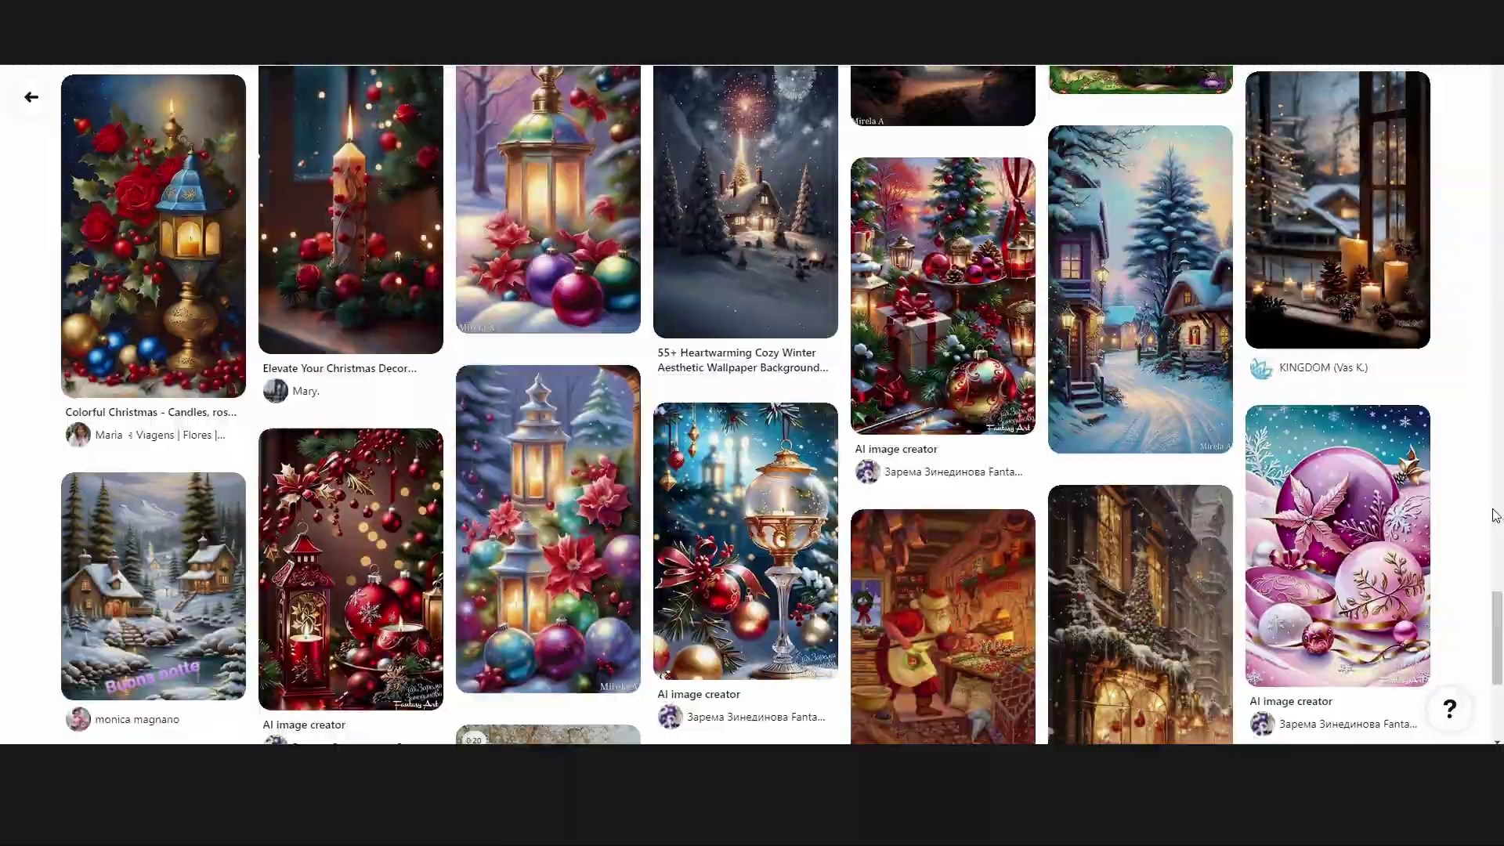
scroll(1496, 515, down, 5)
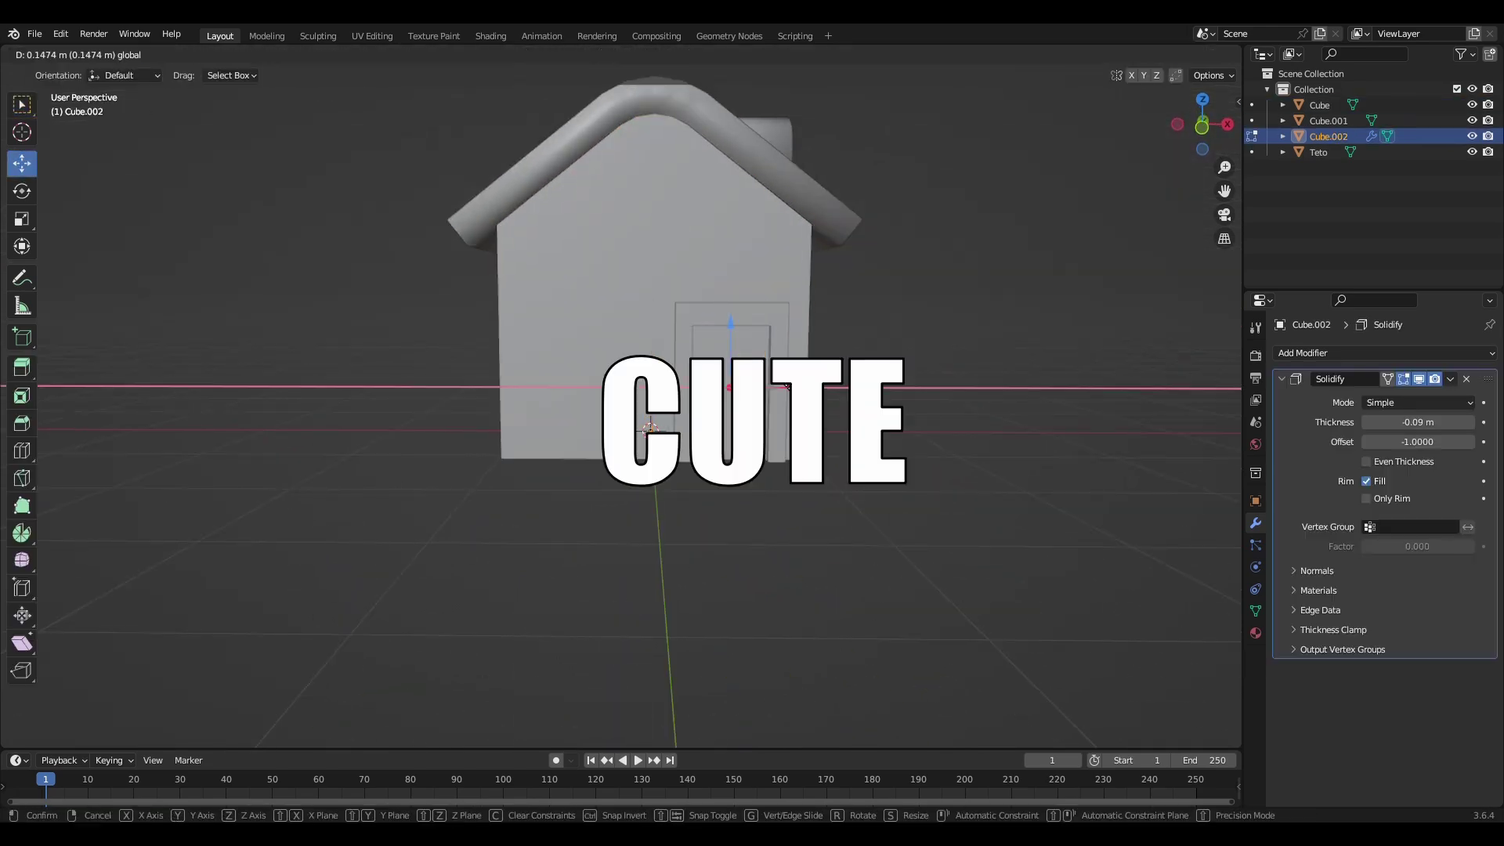
- Switch to face select and orbit the house while shaping roof, door frame and panels
click(164, 55)
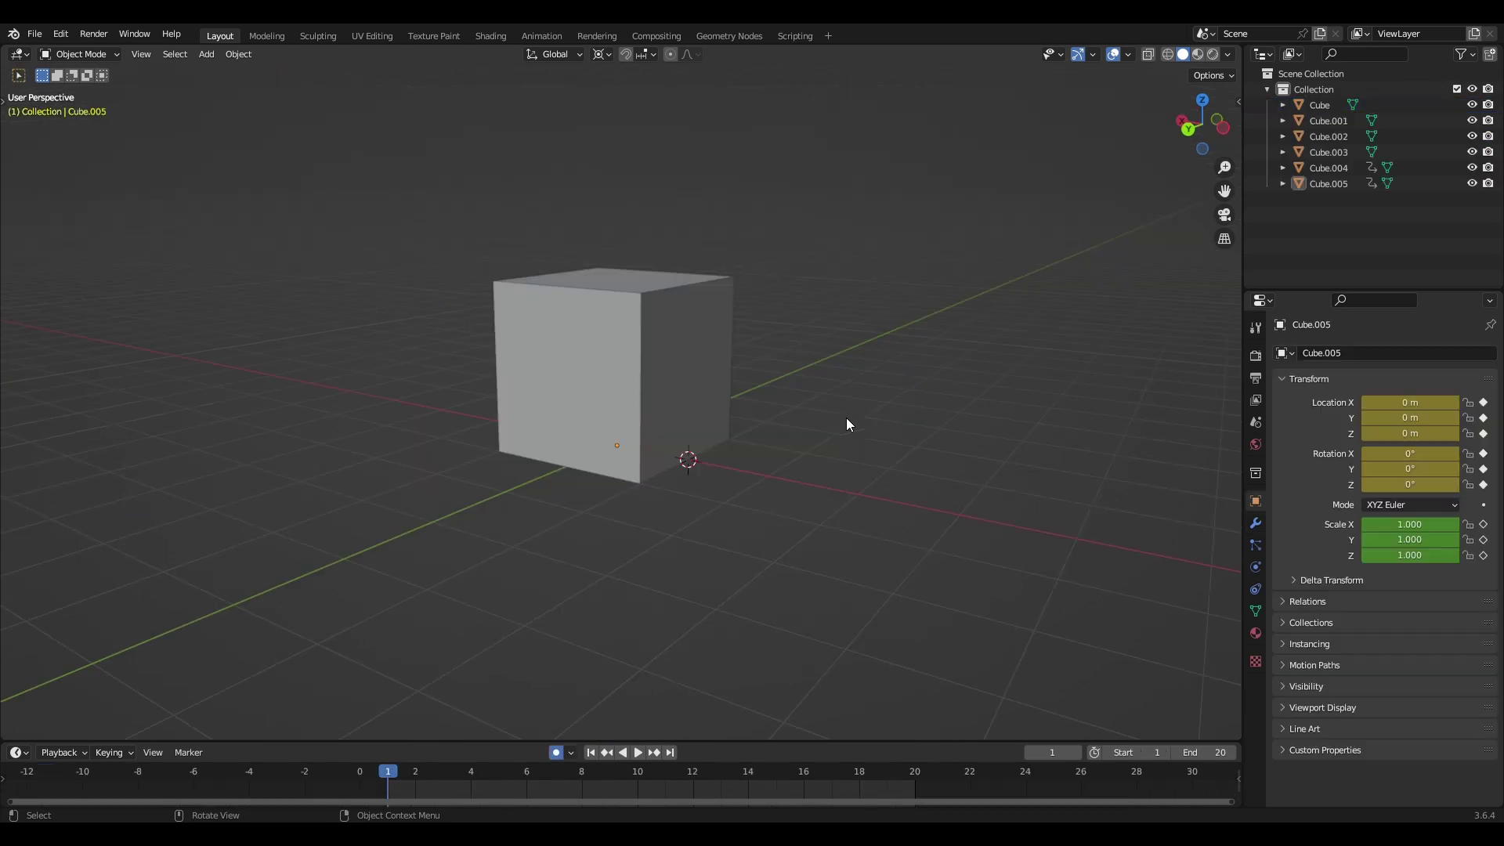
middle_drag(1018, 424, 788, 420)
key(space)
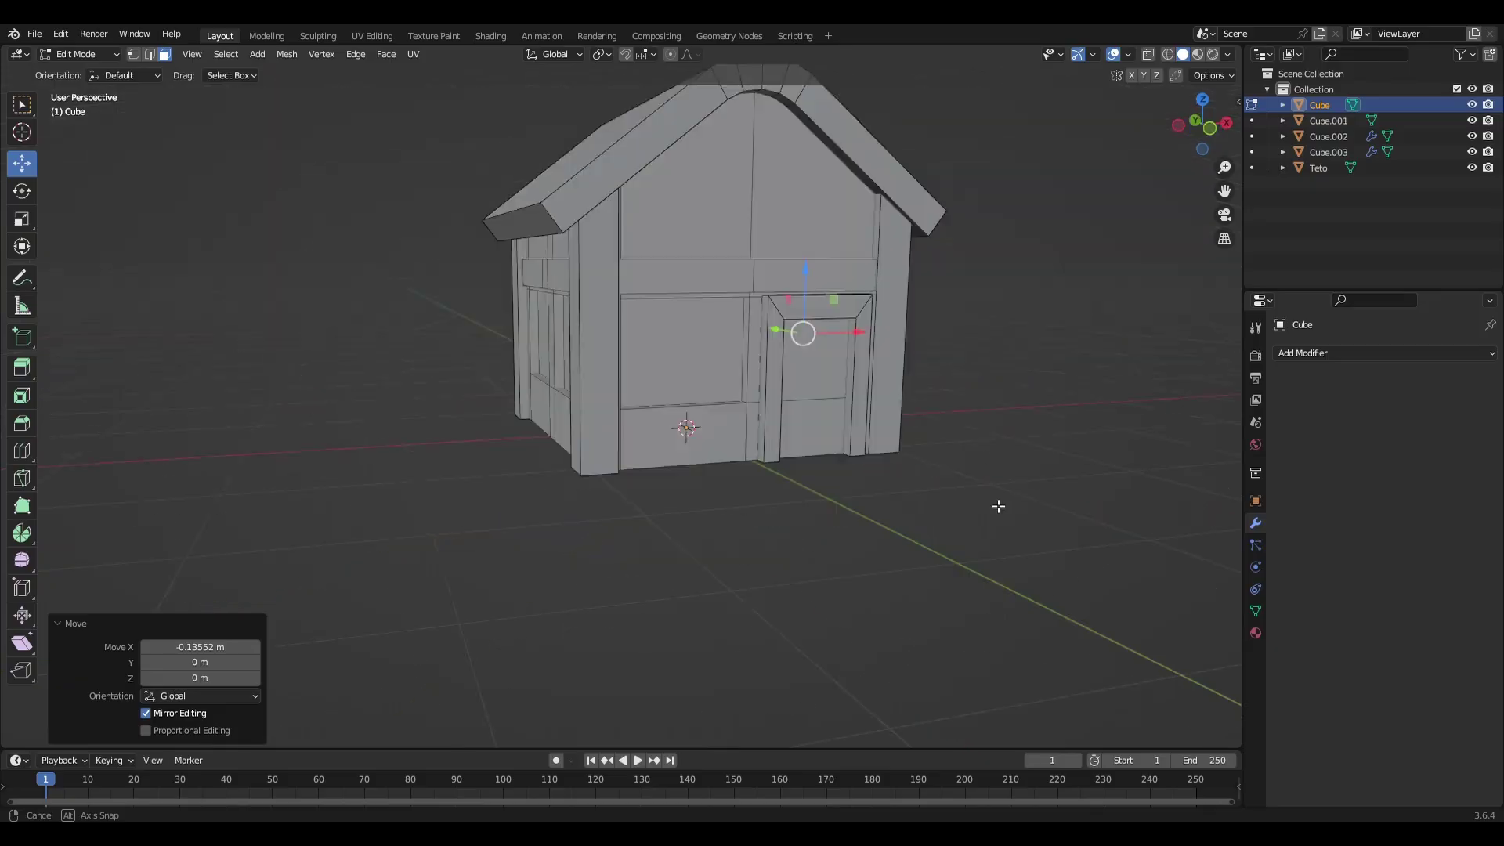
click(1015, 522)
scroll(728, 510, down, 5)
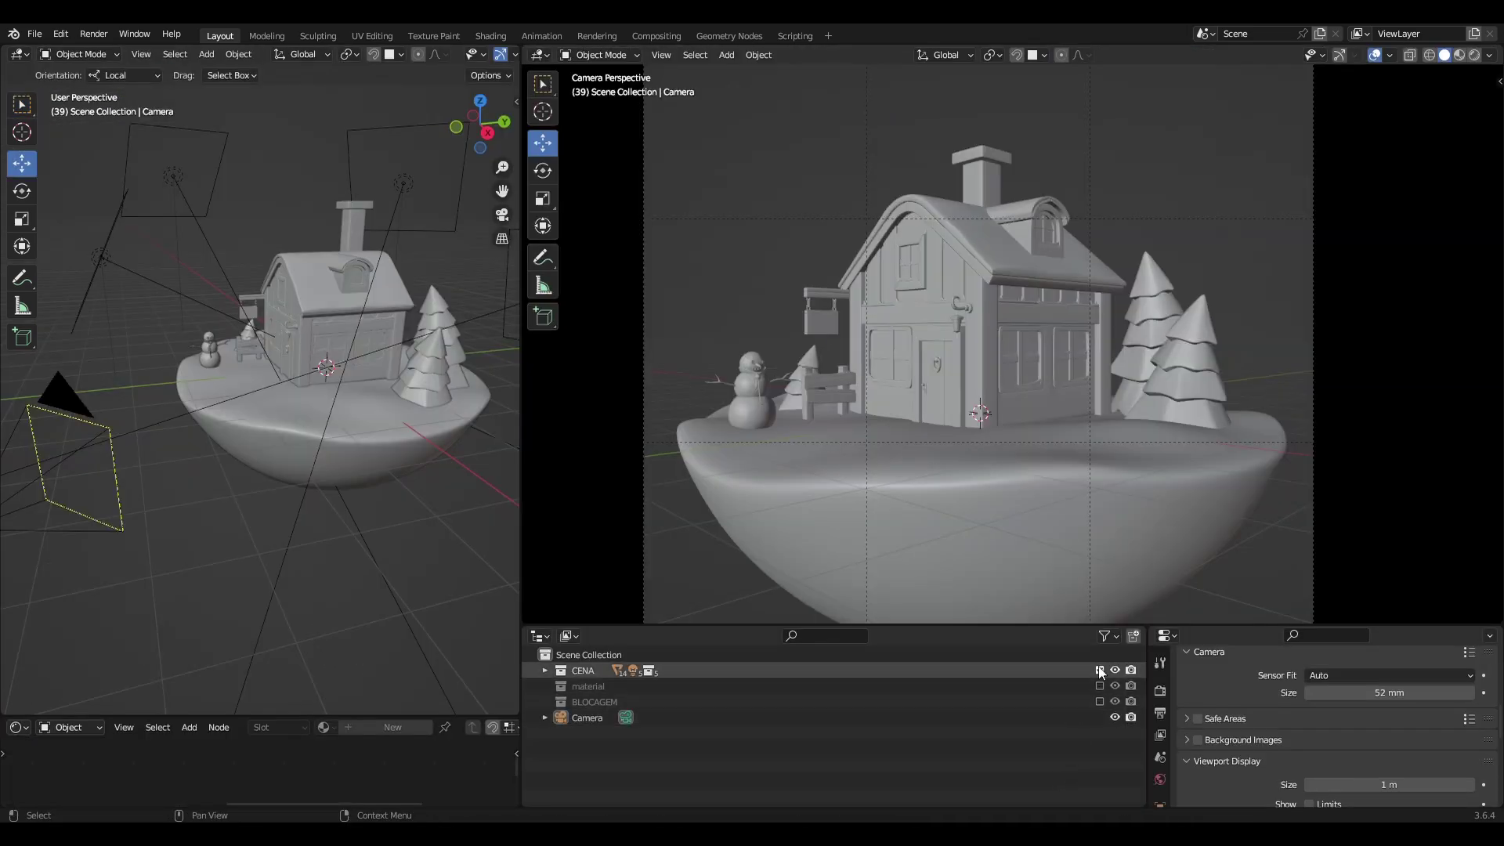
- Show BLOCAGEM, hide CENA, and enable the camera's Thirds composition guides
click(1099, 701)
click(1099, 670)
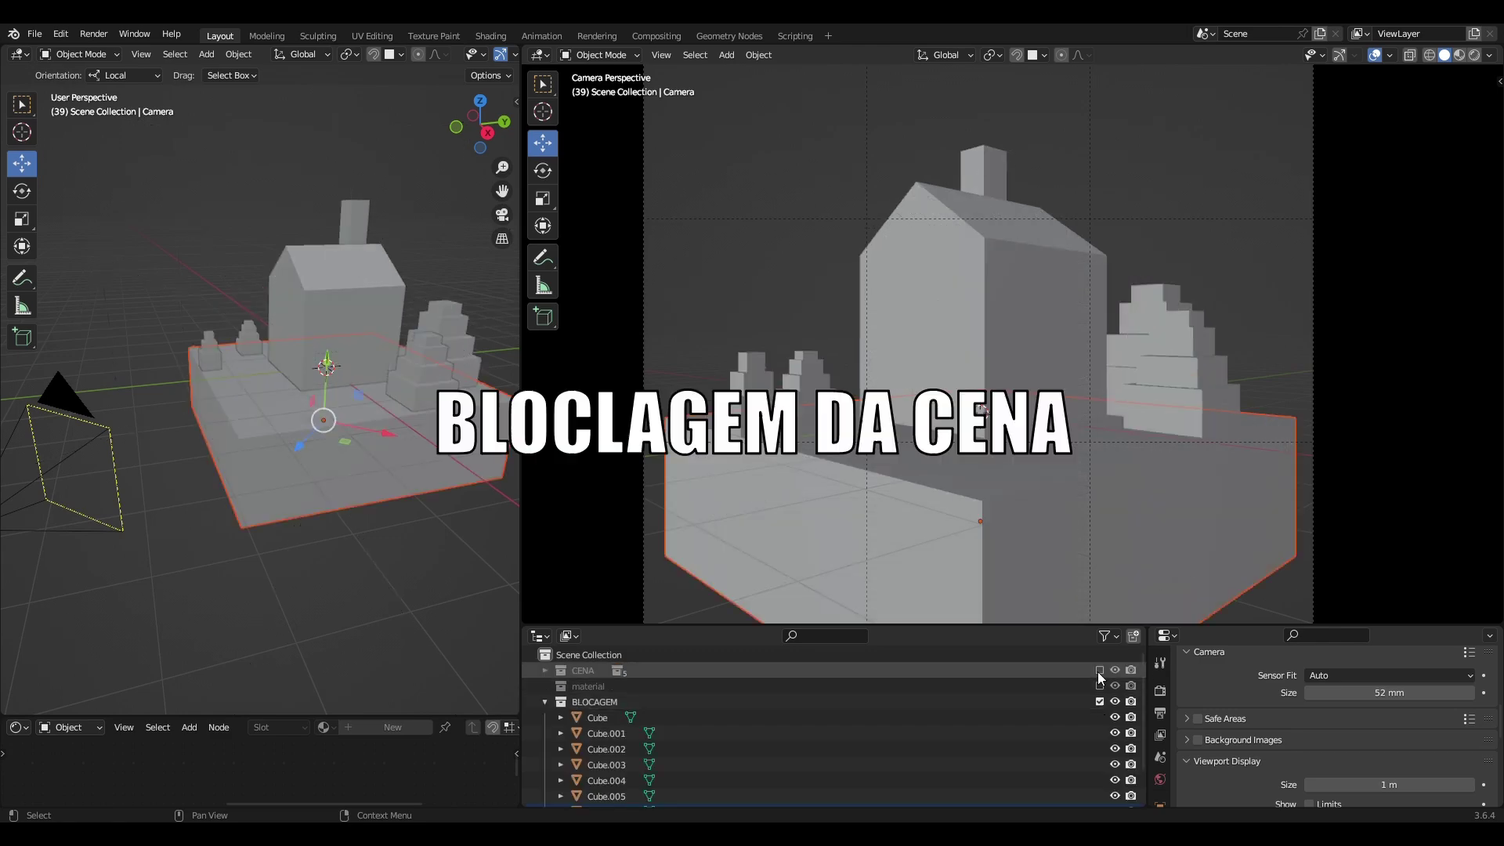
scroll(855, 420, up, 3)
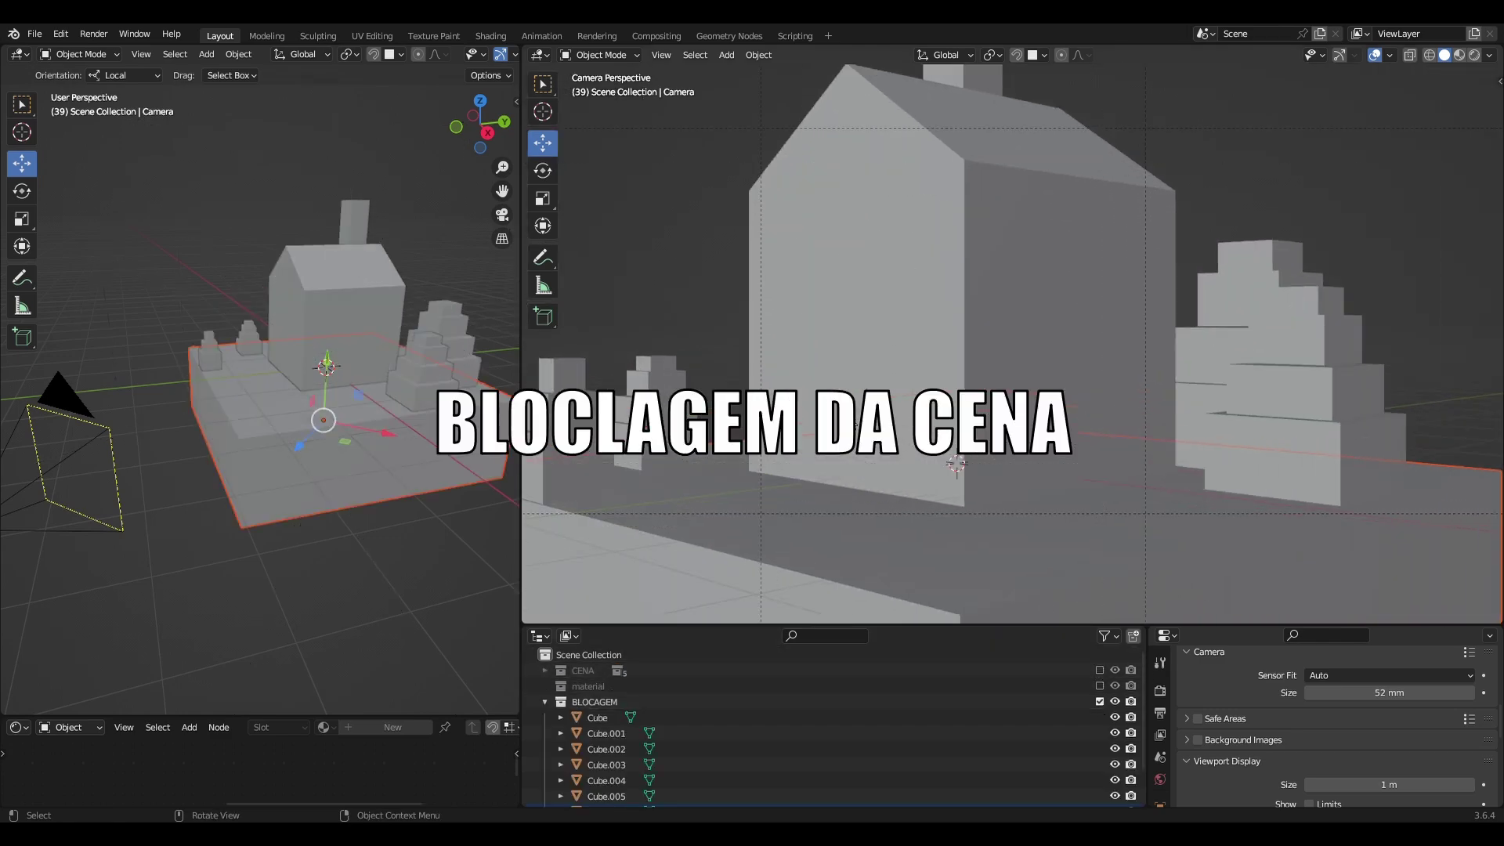
scroll(839, 425, down, 3)
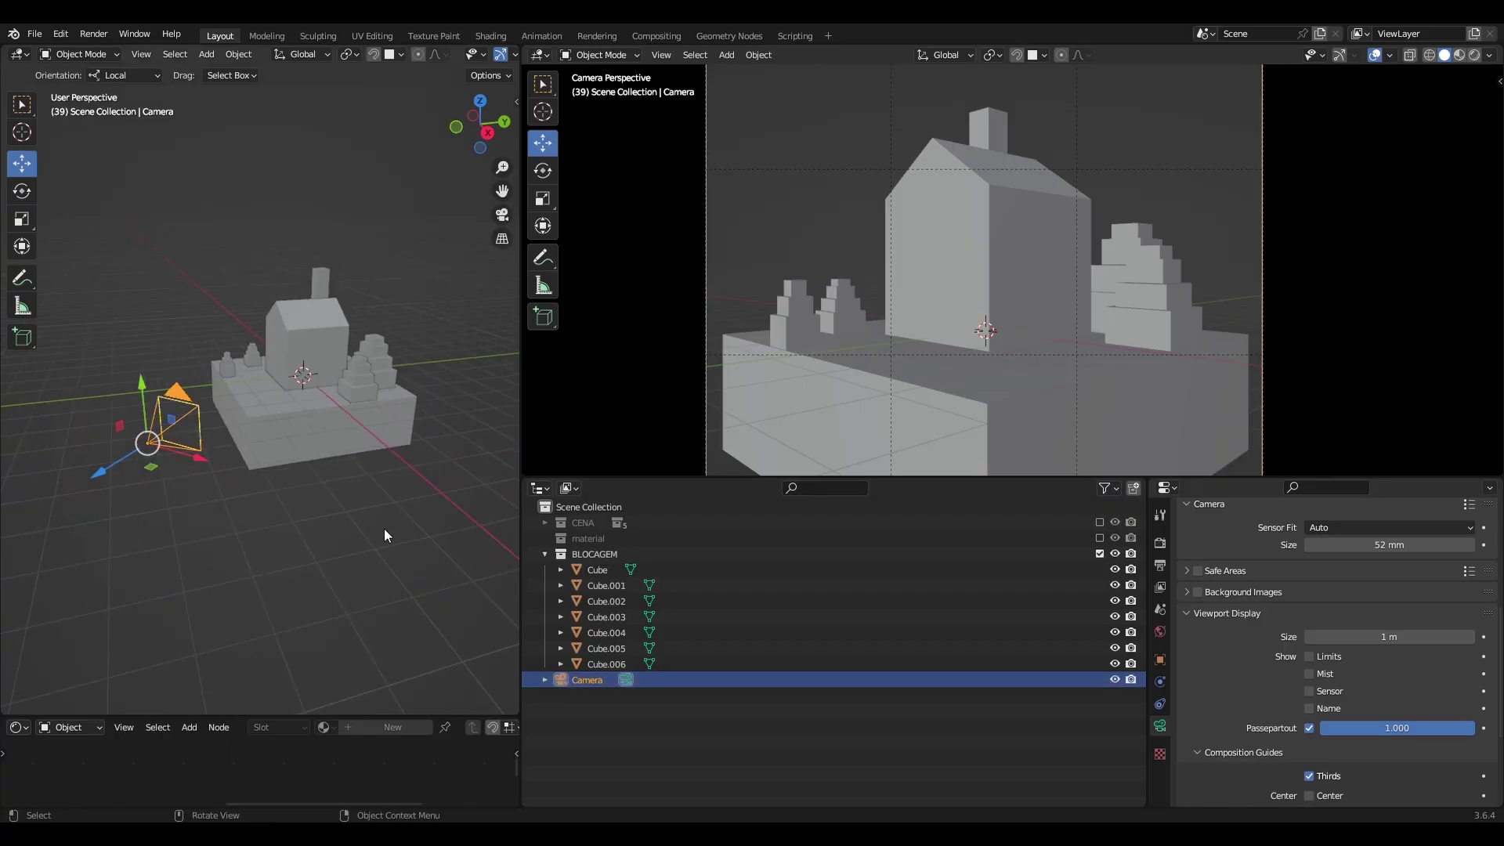
scroll(1233, 653, down, 4)
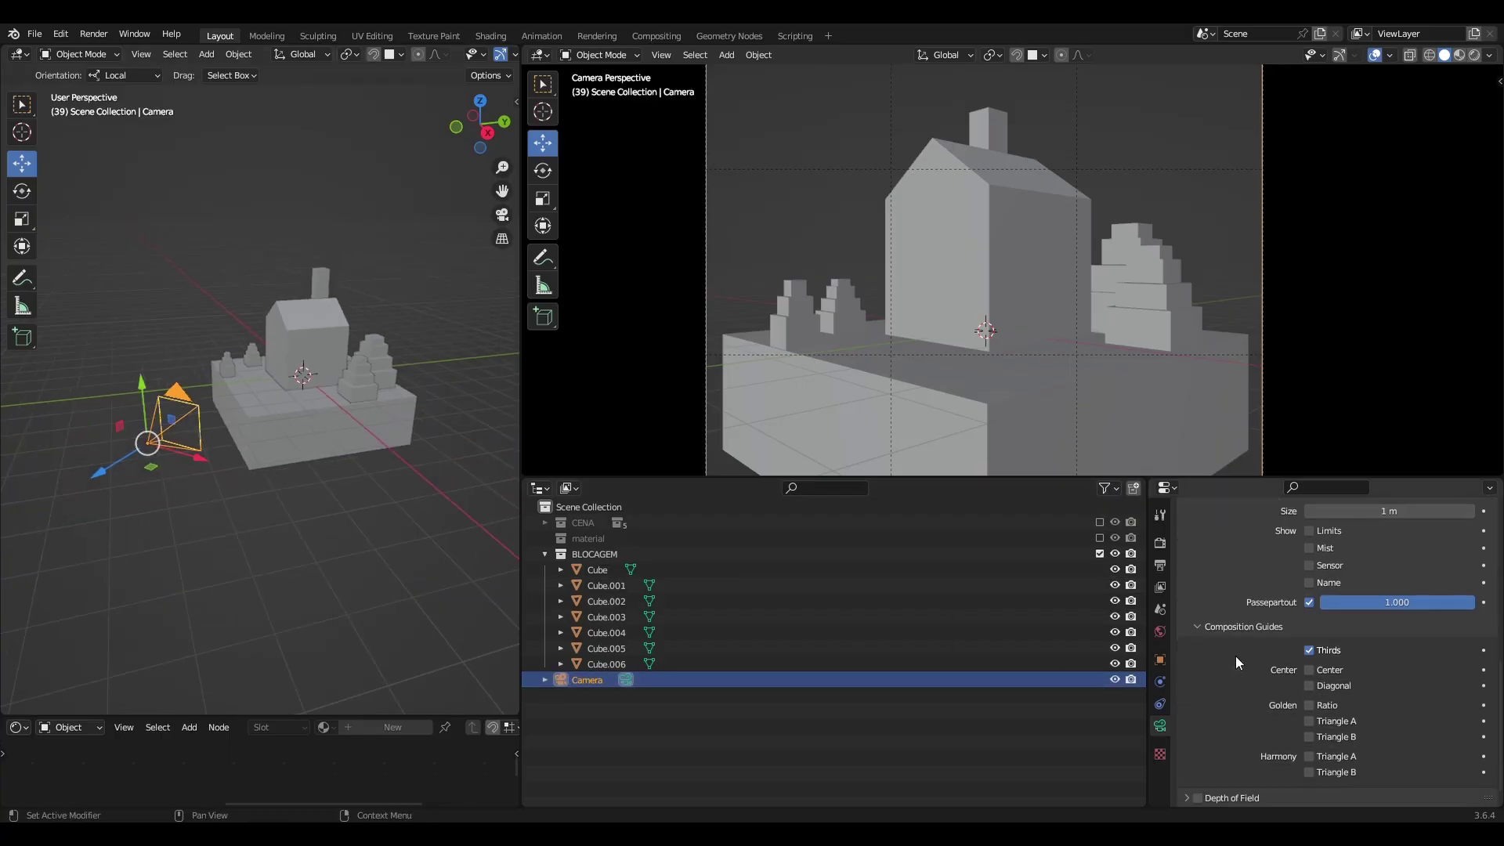
click(1308, 652)
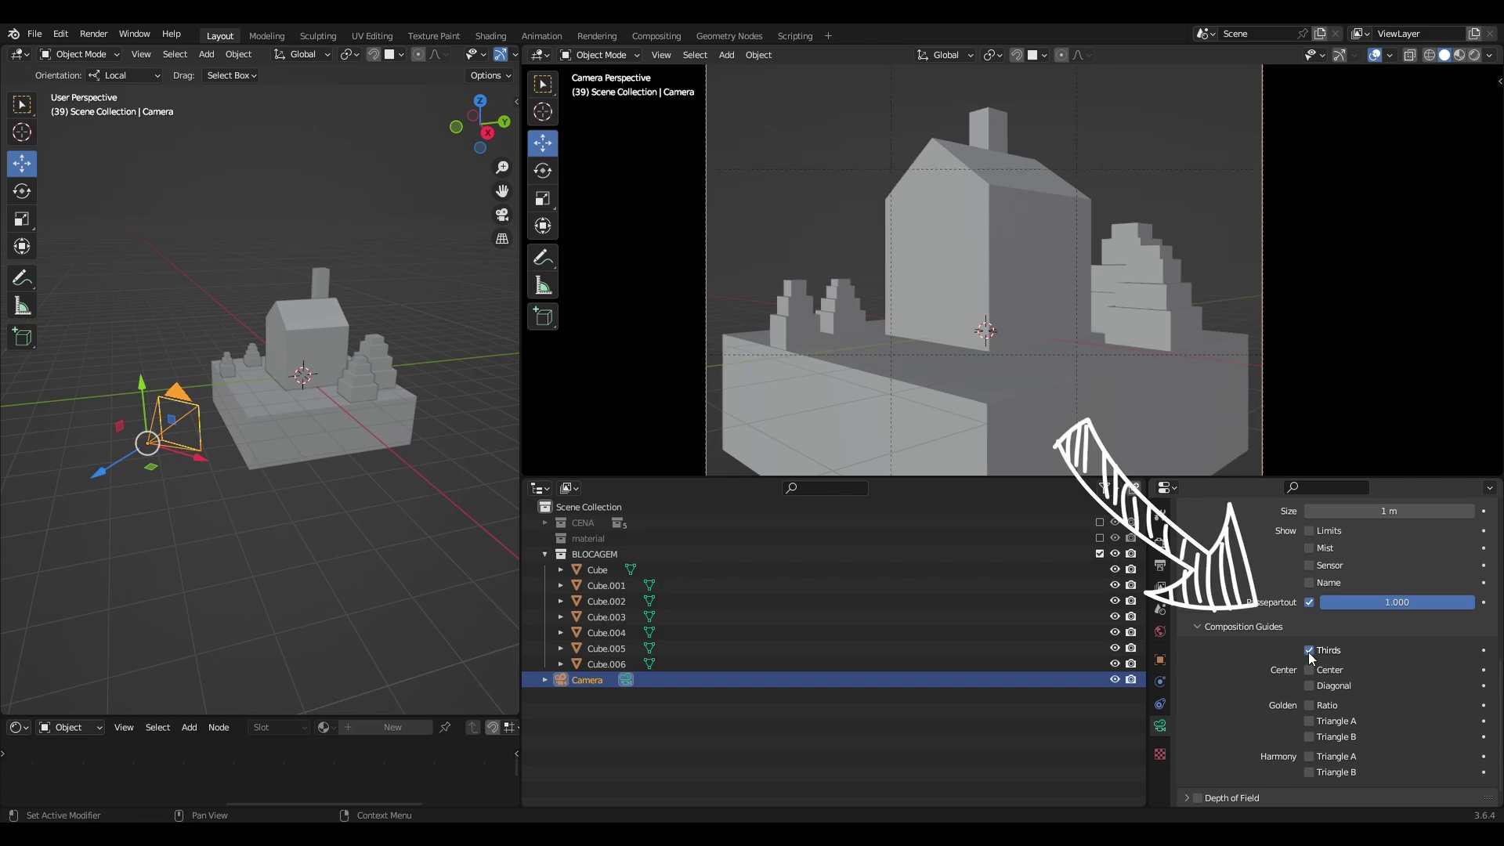
scroll(793, 392, up, 2)
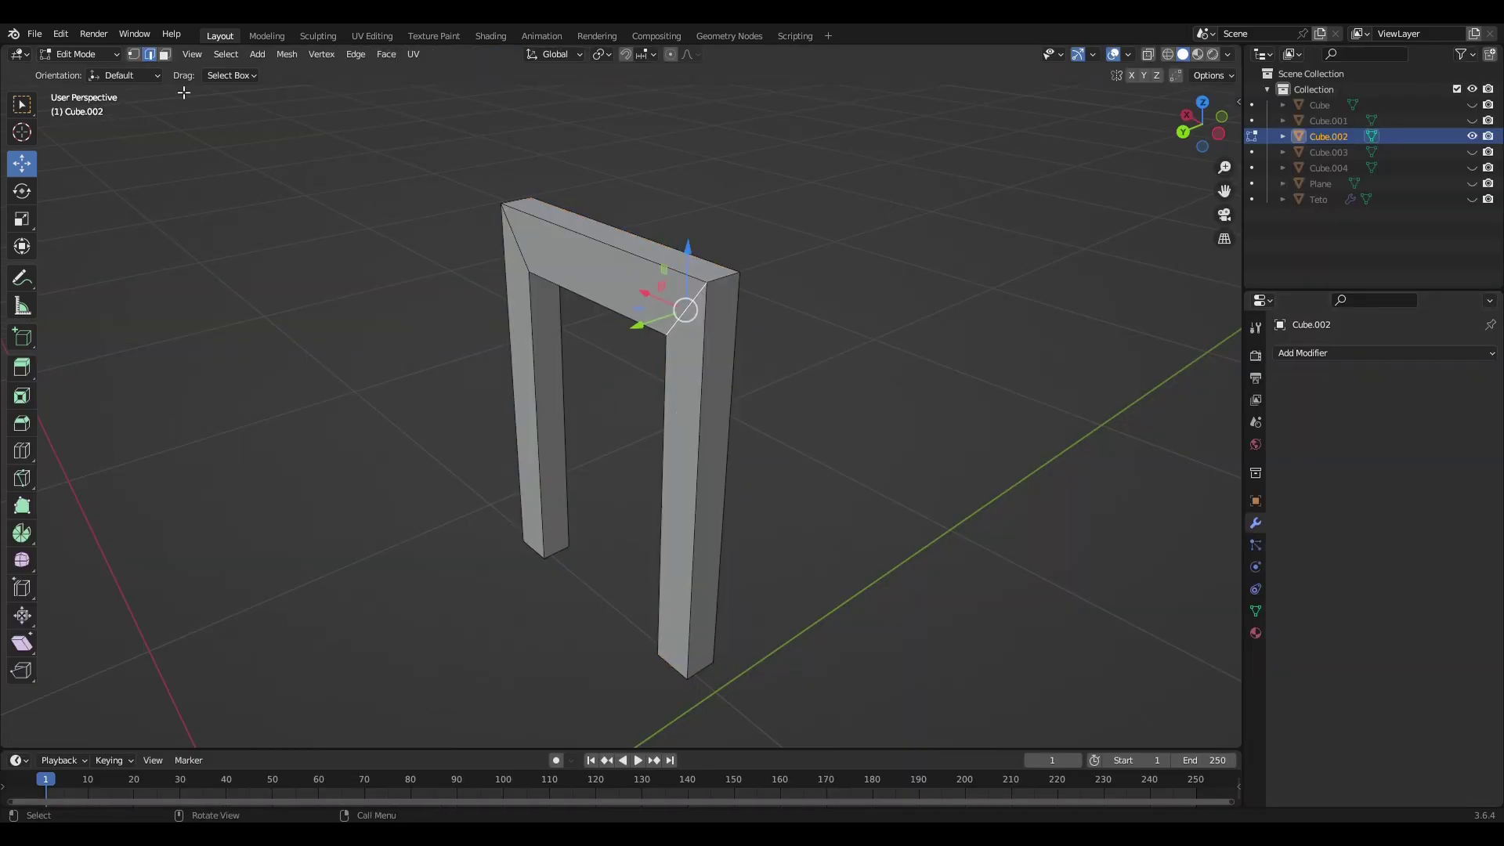
- Add a loop cut across the door arch and bevel its corner edges
click(605, 279)
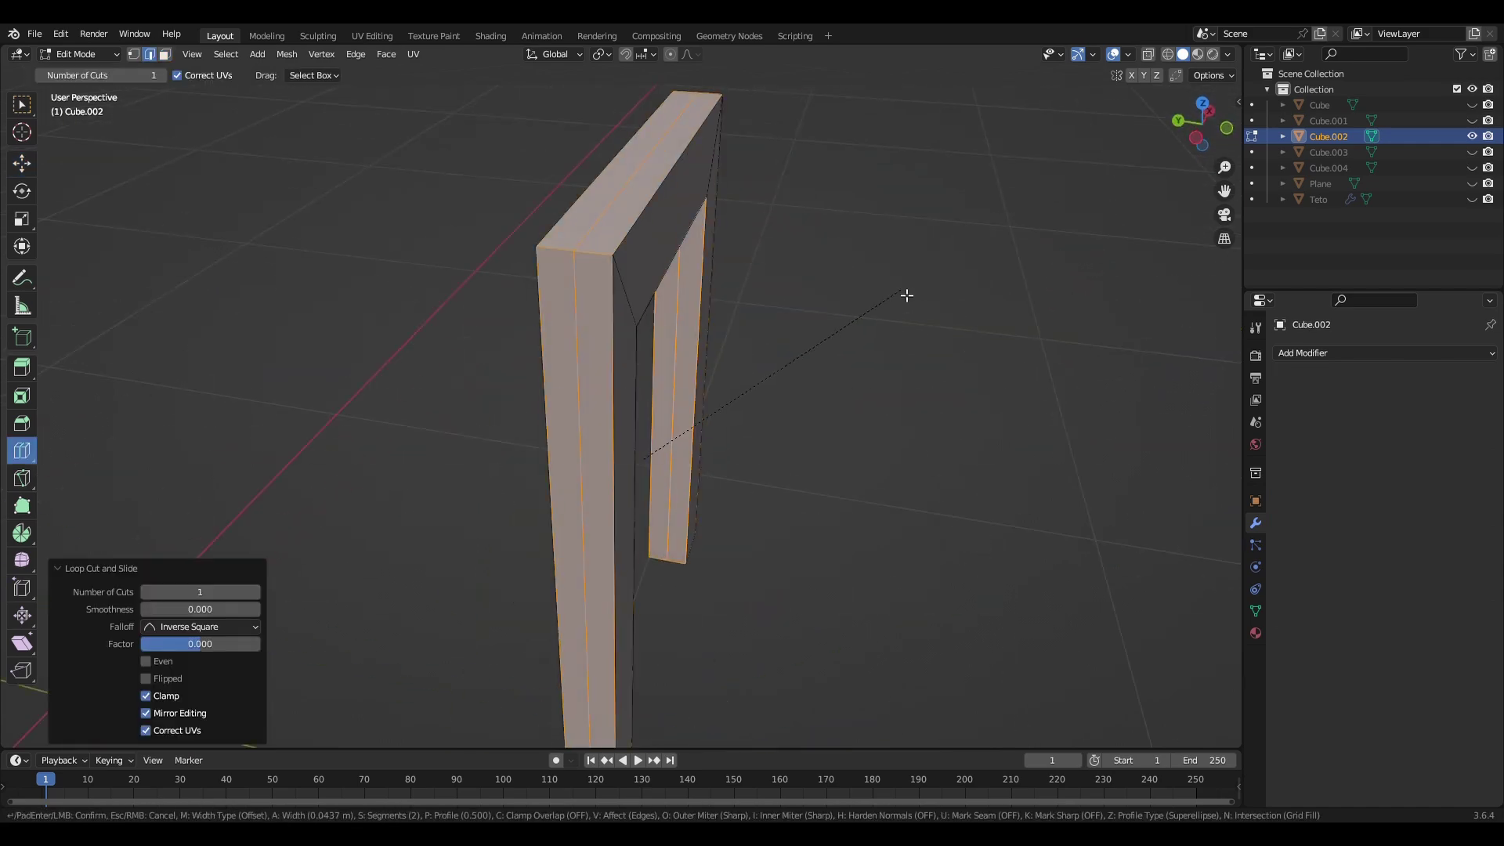
middle_drag(906, 295, 1064, 309)
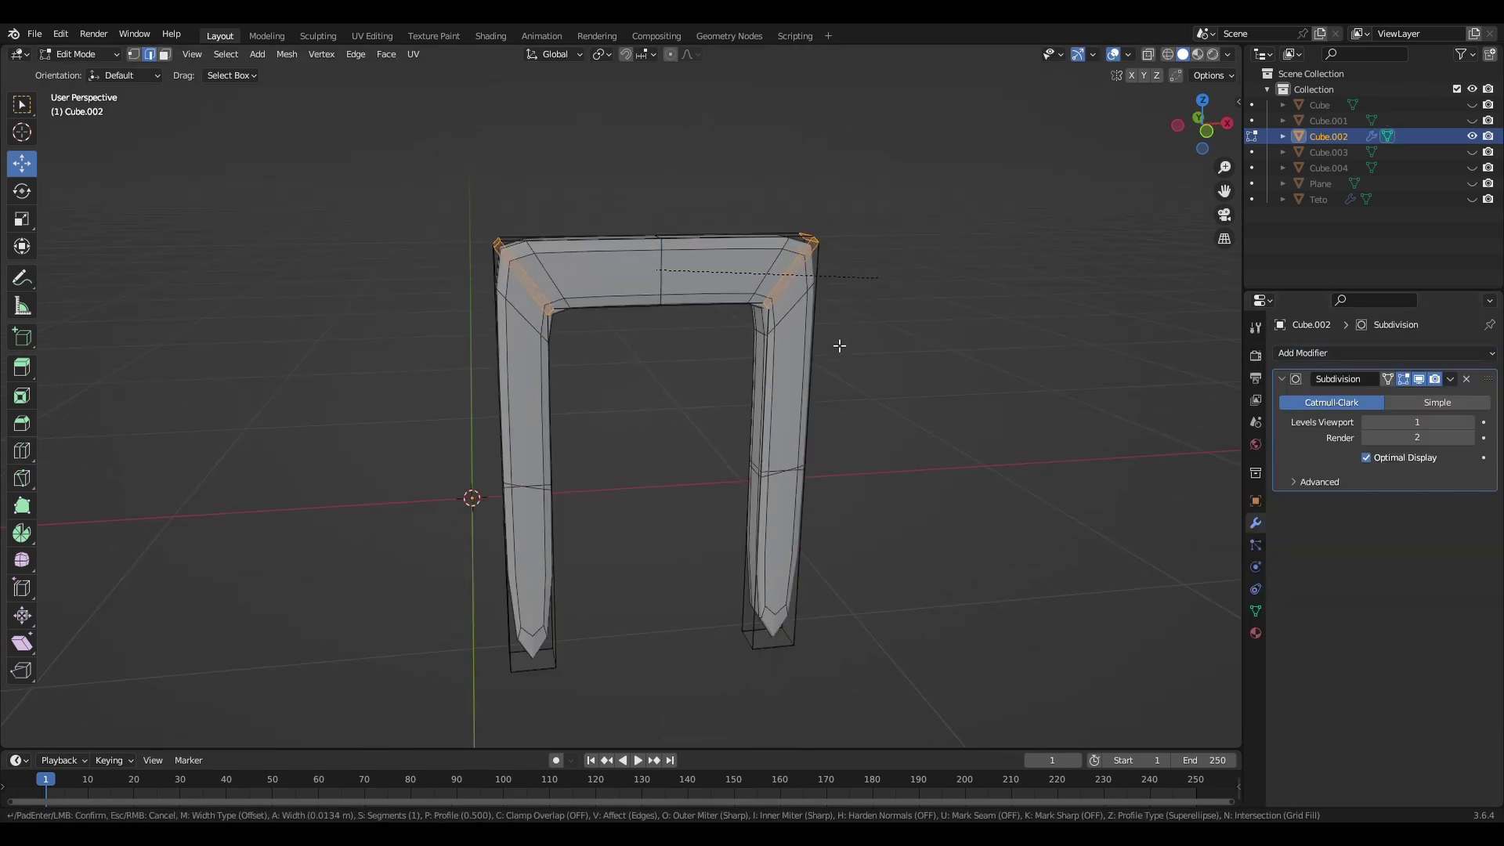
click(839, 345)
click(1419, 379)
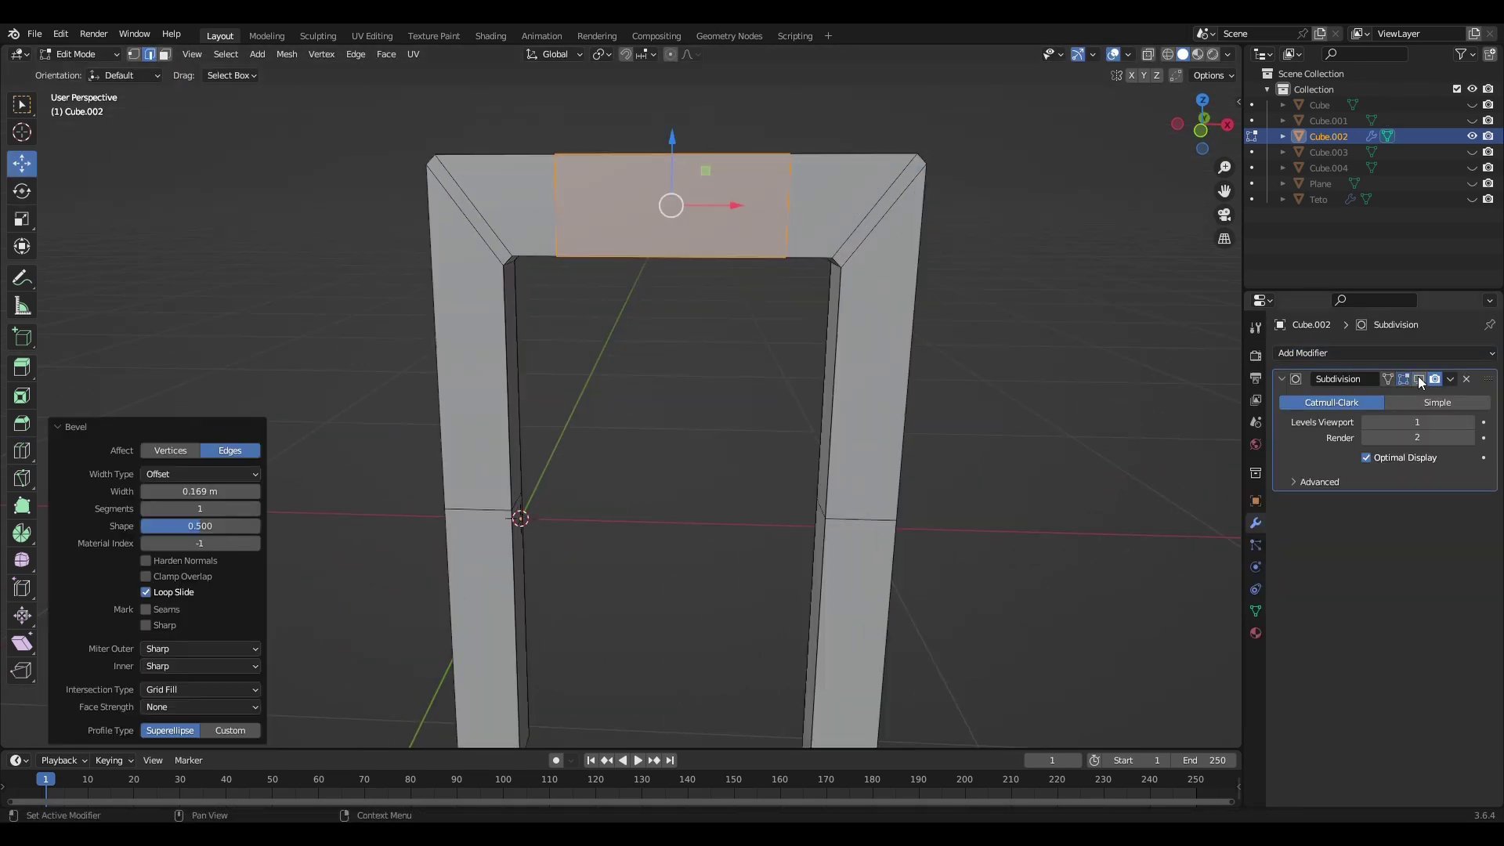
scroll(878, 371, down, 2)
scroll(878, 371, down, 2)
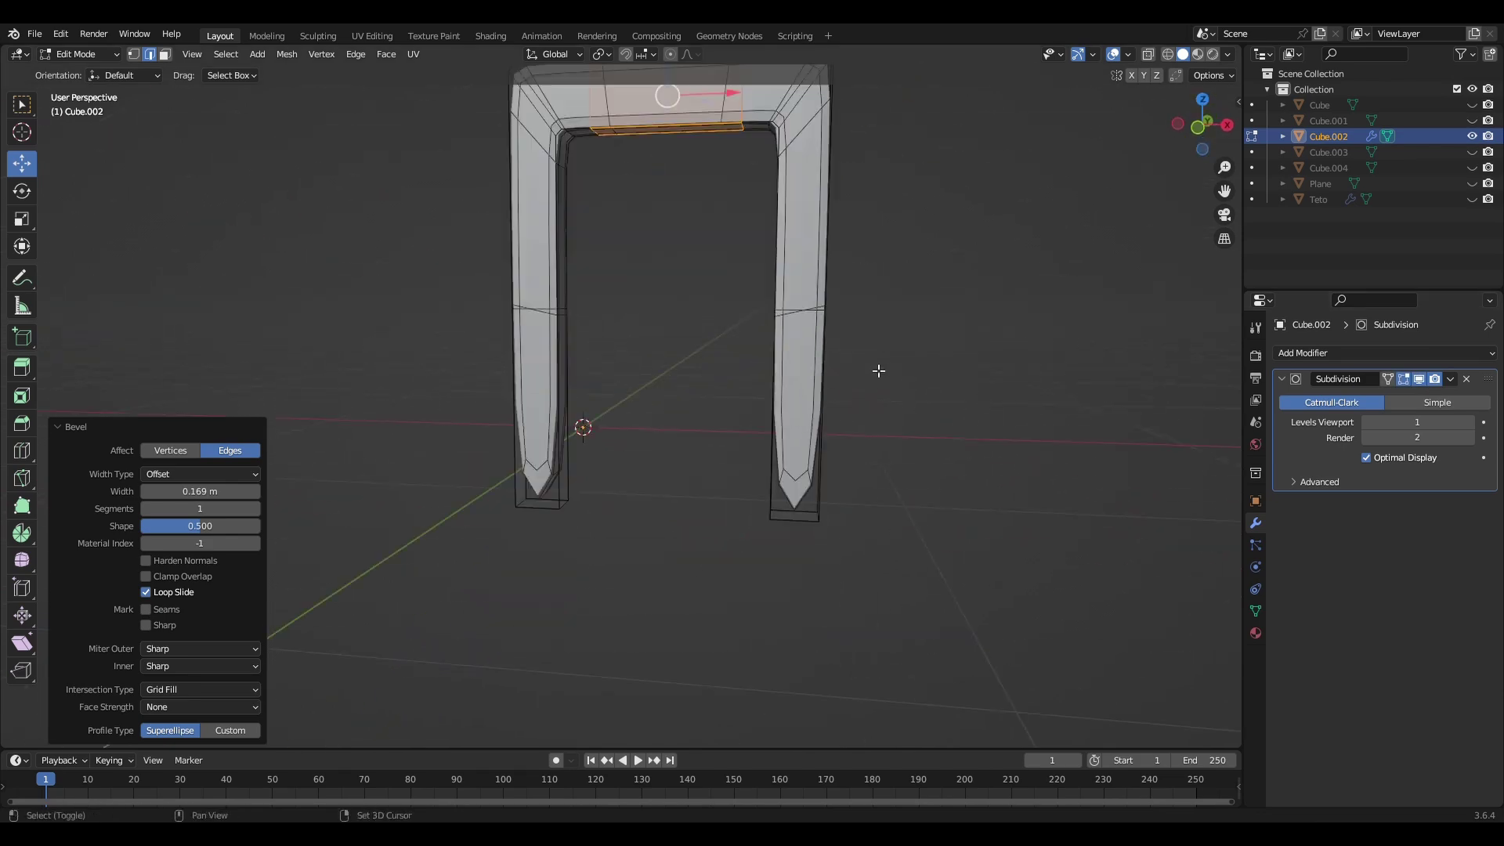
right_click(555, 539)
- Move and slide the arch edges into place, then return to Object Mode
key(shift+space)
key(g)
click(684, 464)
mouse_move(685, 463)
middle_down()
mouse_move(870, 571)
mouse_move(964, 520)
mouse_move(786, 527)
mouse_move(875, 408)
mouse_move(88, 440)
middle_up()
key(Tab)
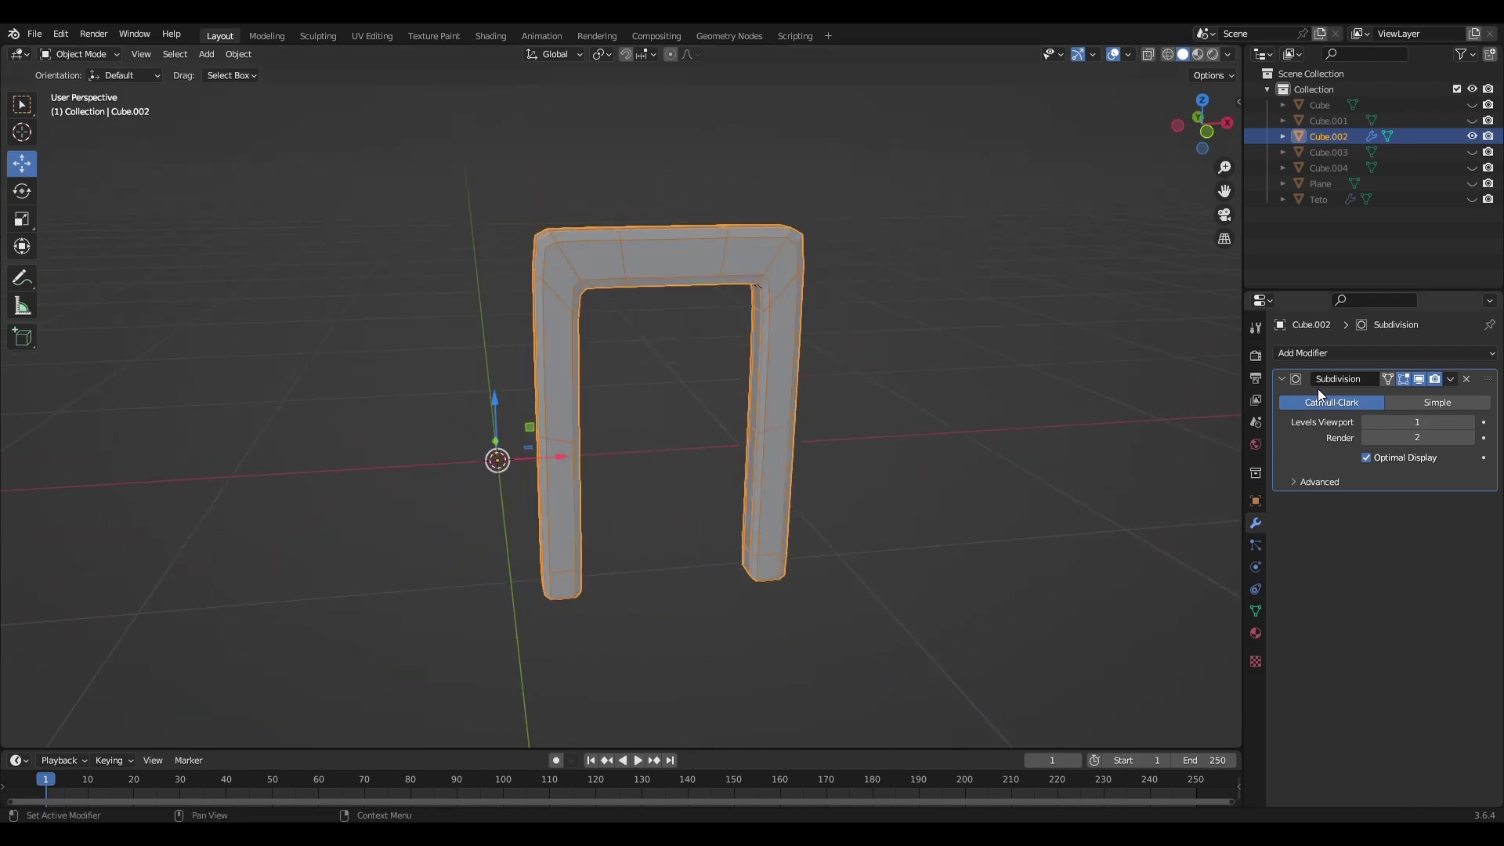
key(Tab)
click(515, 232)
key(Tab)
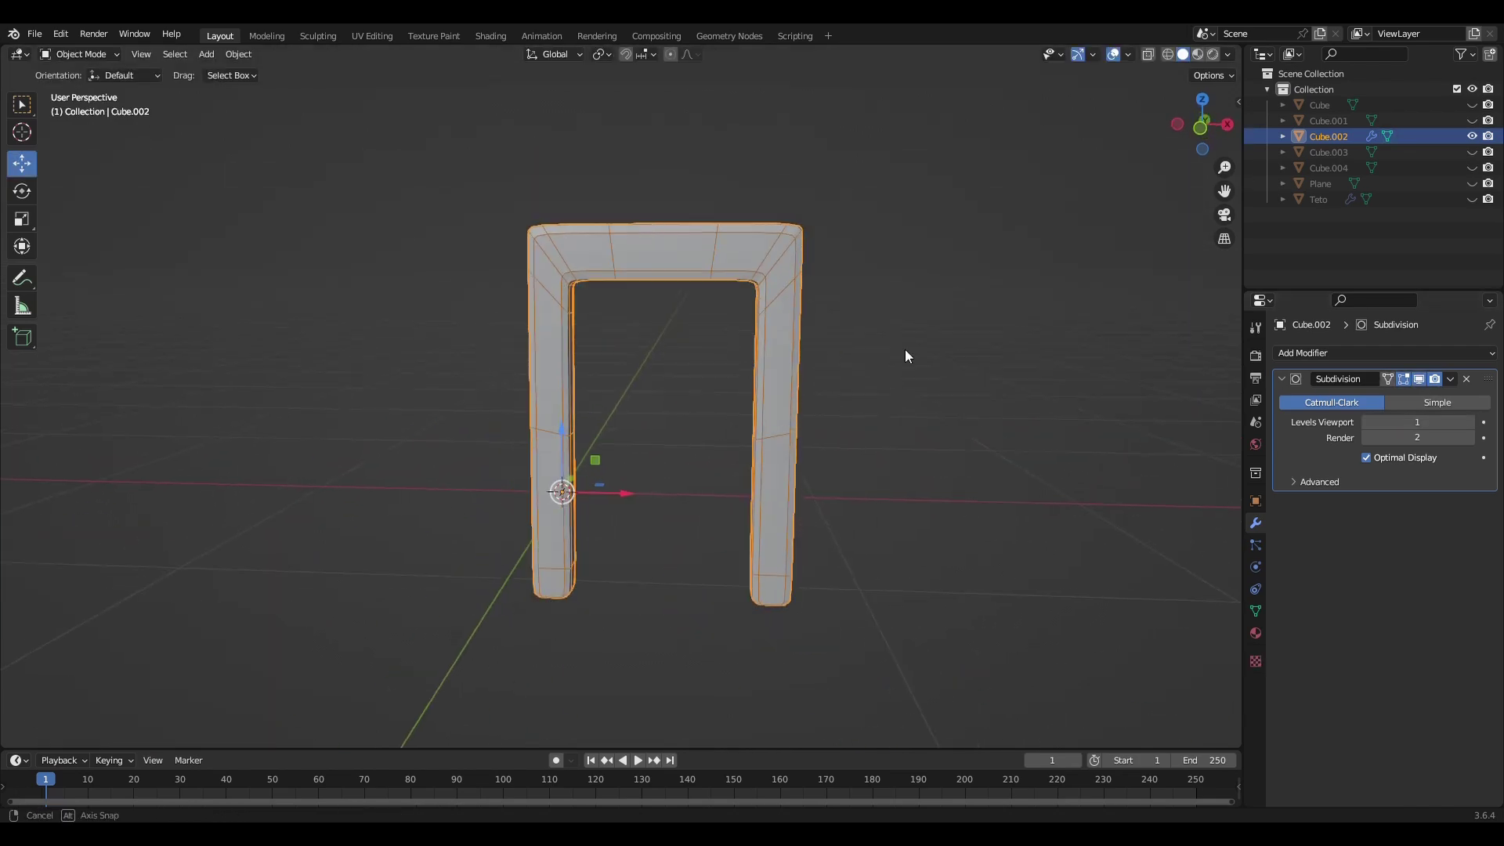
- Unhide the house objects and shade the arch smooth with Auto Smooth enabled
click(903, 352)
middle_drag(903, 353, 860, 390)
key(alt+h)
middle_drag(1073, 96, 752, 291)
right_click(752, 292)
click(752, 294)
click(1256, 611)
click(1366, 700)
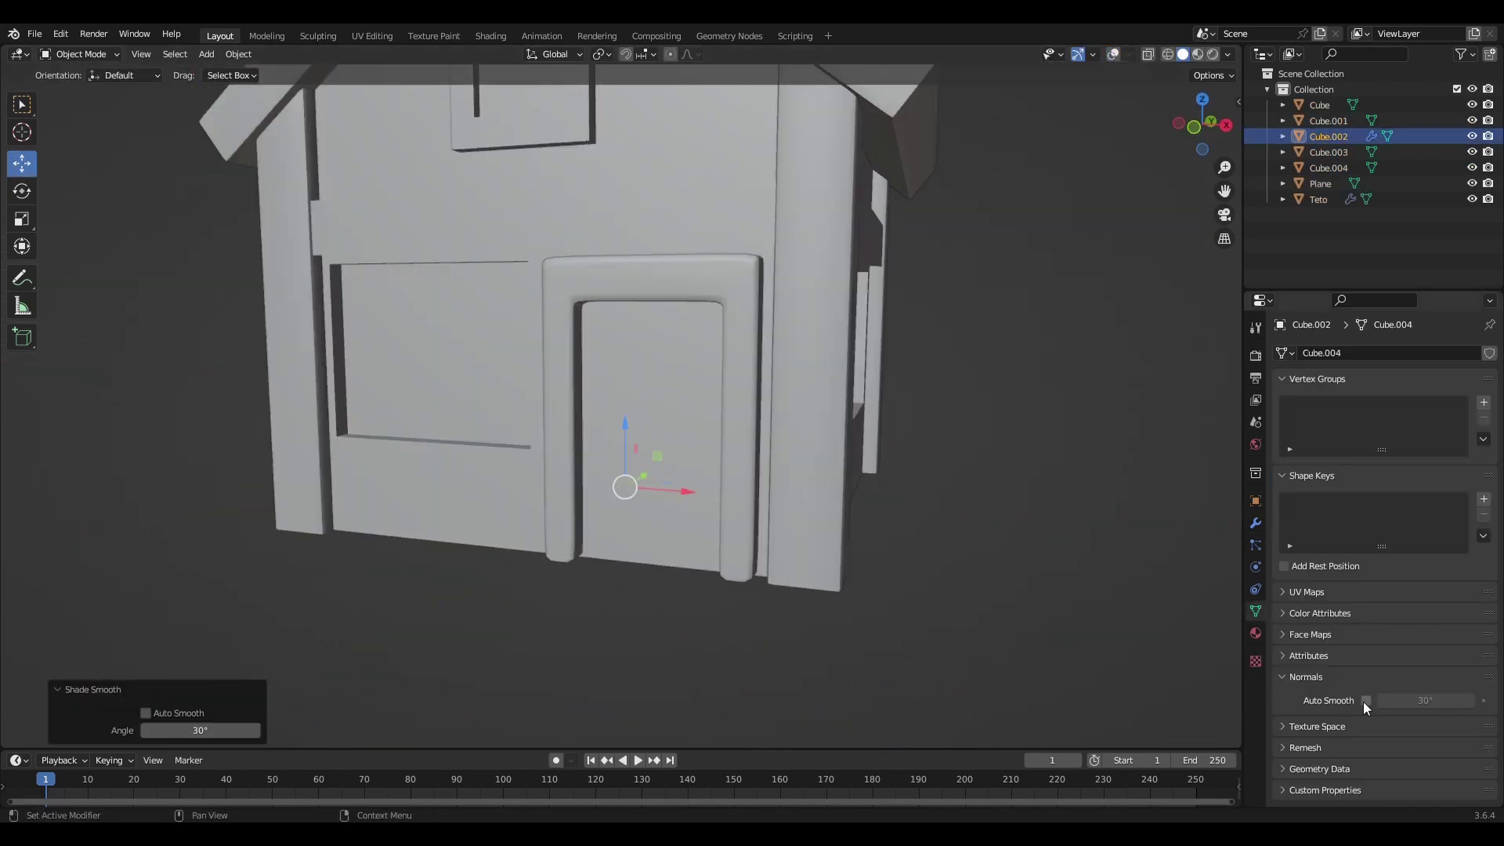
- Add a Subdivision modifier to the arch and inspect the rounded door frame
mouse_move(1011, 309)
middle_down()
mouse_move(660, 460)
mouse_move(116, 216)
middle_up()
key(shift+alt+z)
key(ctrl+1)
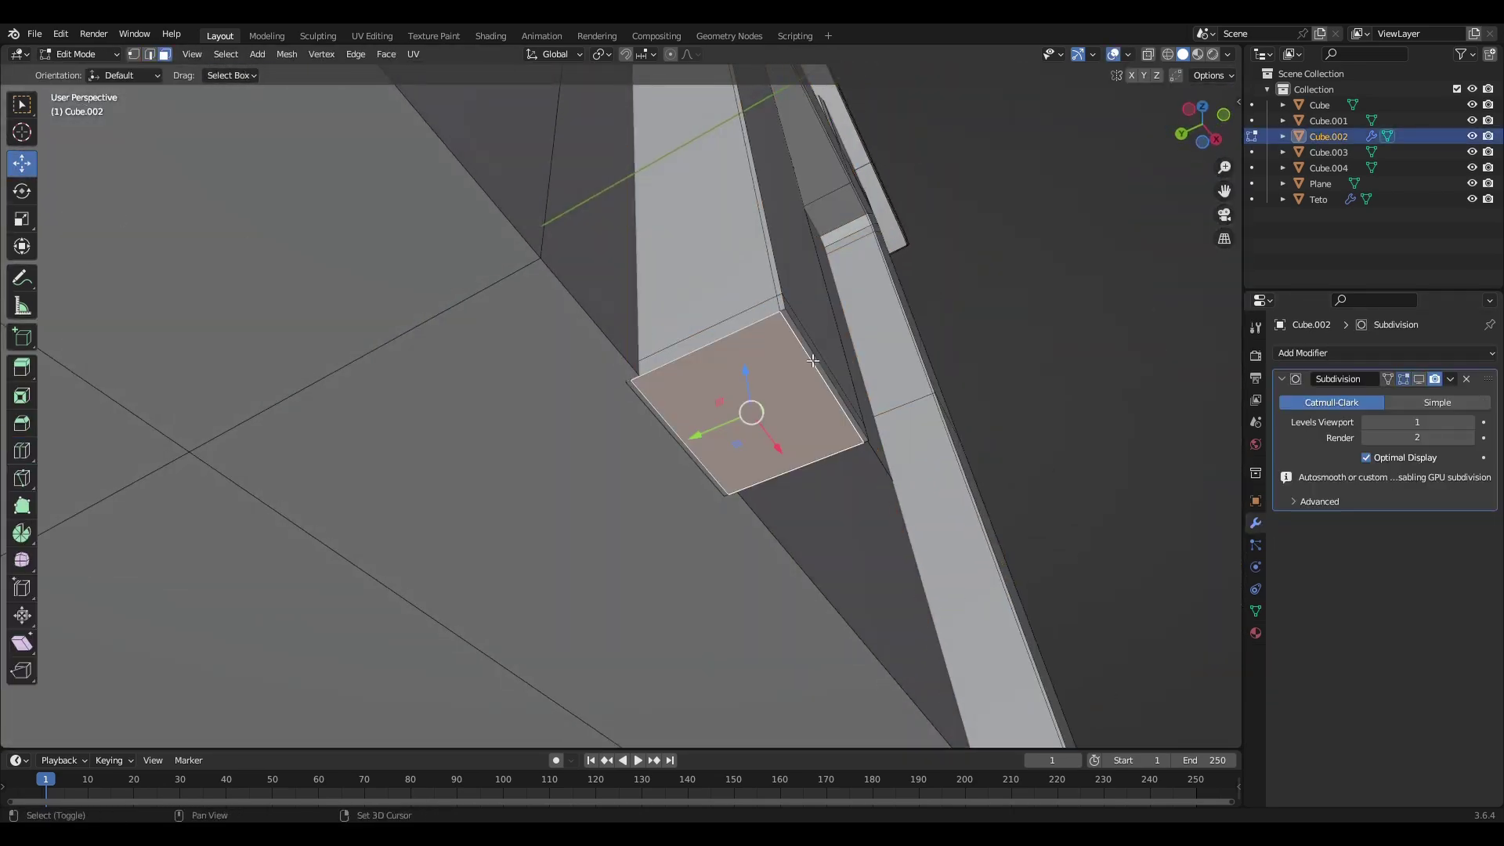
mouse_move(812, 360)
middle_down()
mouse_move(712, 436)
mouse_move(698, 430)
middle_up()
key(Tab)
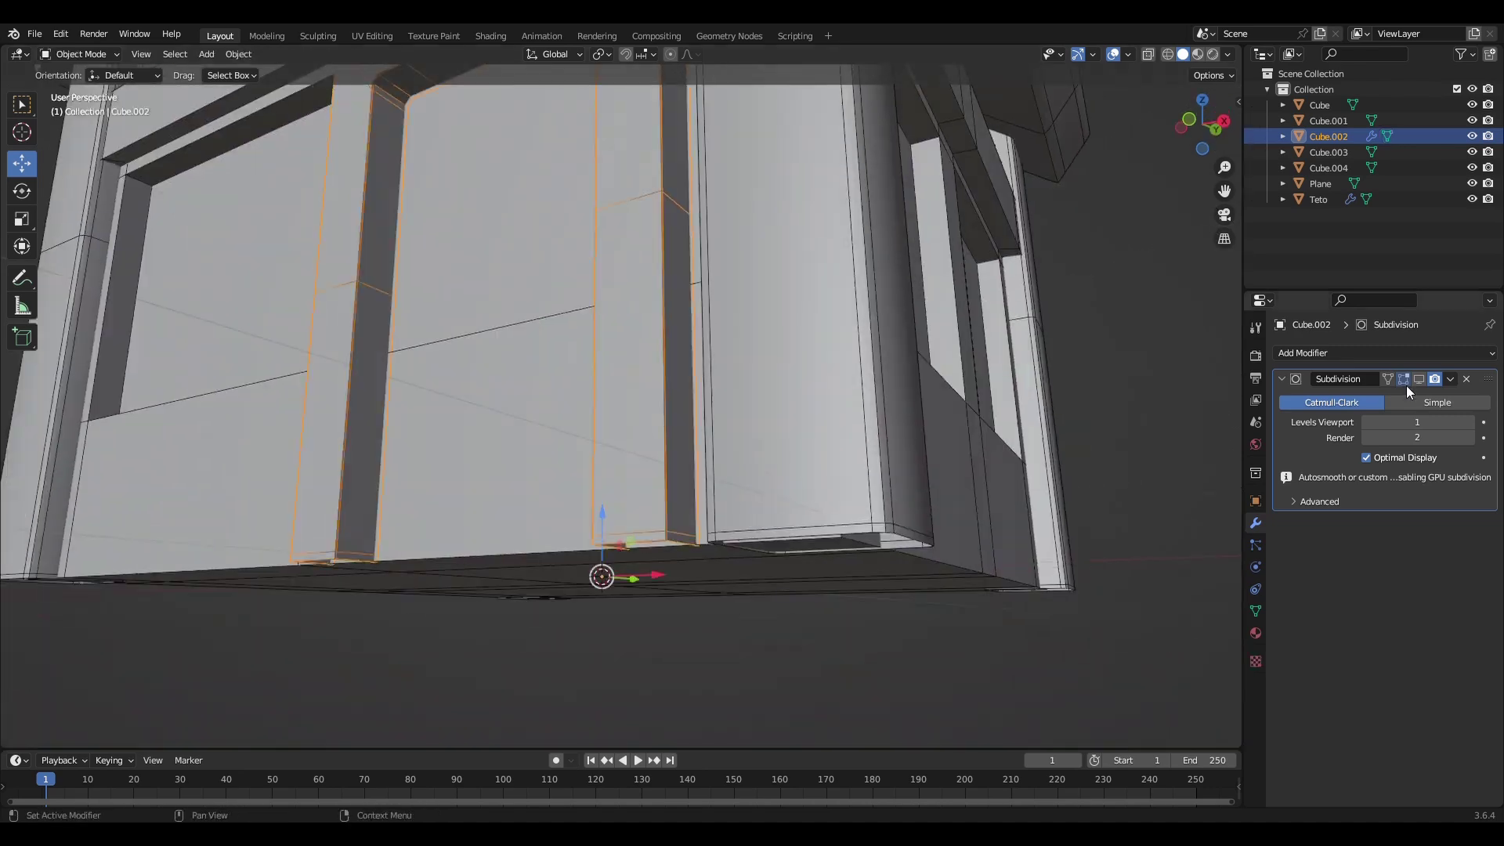
scroll(882, 413, down, 5)
key(shift+alt+z)
scroll(883, 413, up, 8)
middle_drag(883, 413, 1340, 368)
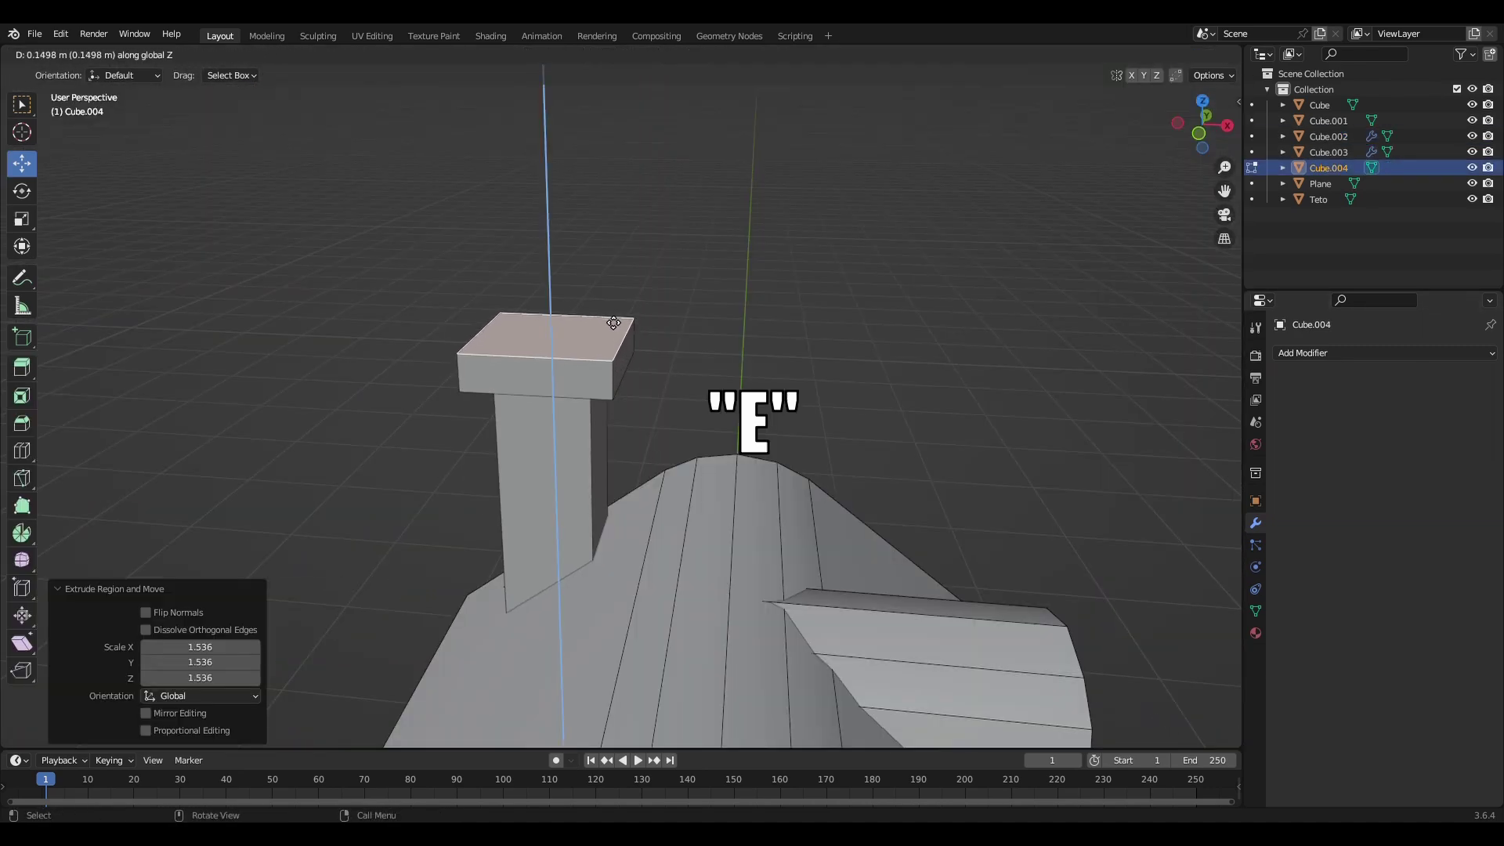
key(Escape)
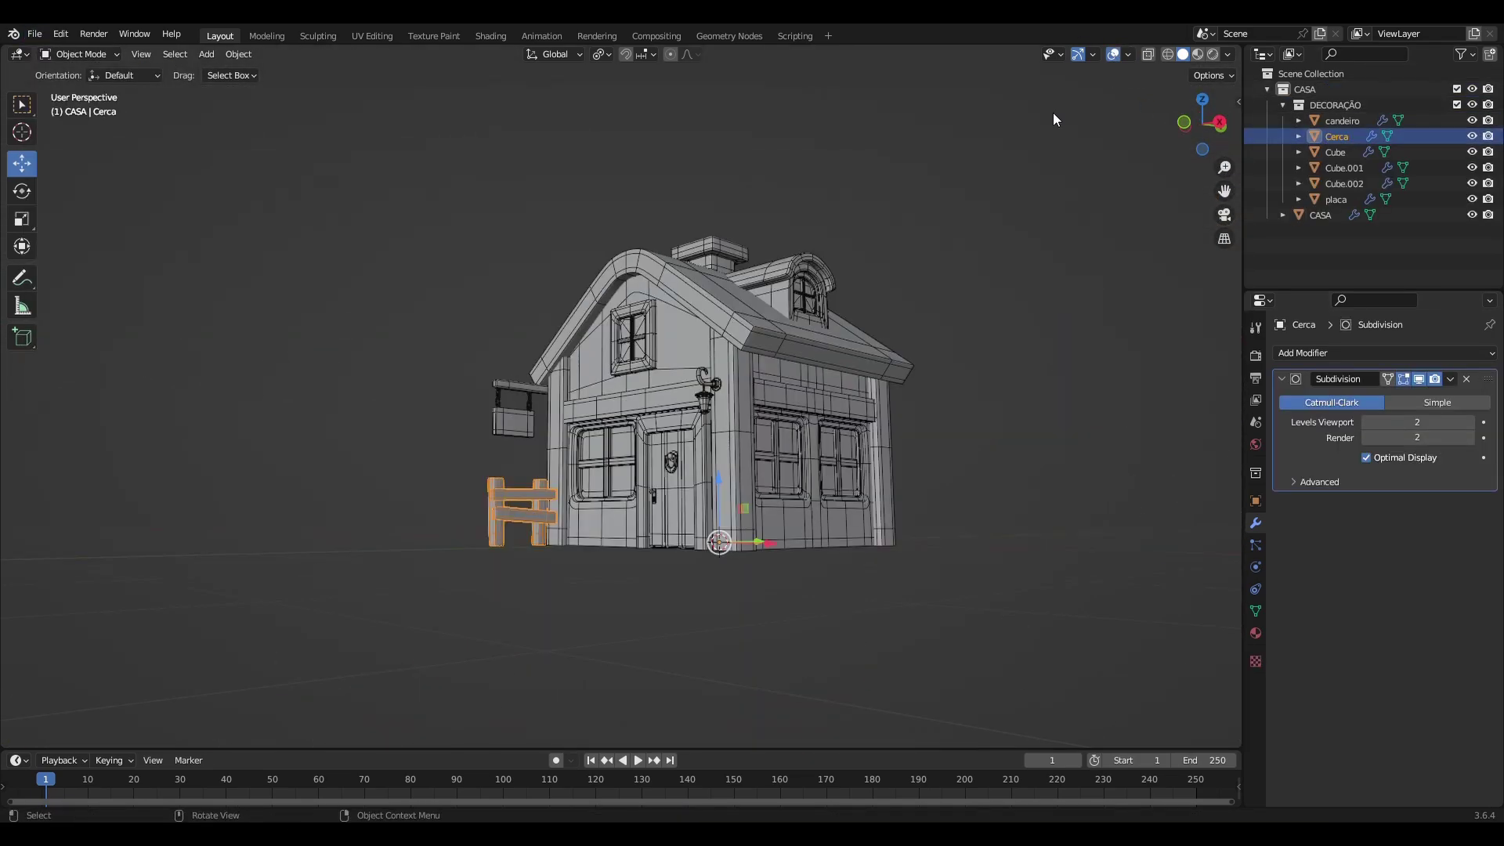
- Join Cube.002 into the CASA house object
mouse_move(862, 302)
middle_down()
mouse_move(708, 384)
mouse_move(903, 445)
mouse_move(703, 419)
mouse_move(800, 424)
mouse_move(755, 450)
middle_up()
shift+click(752, 446)
right_click(679, 385)
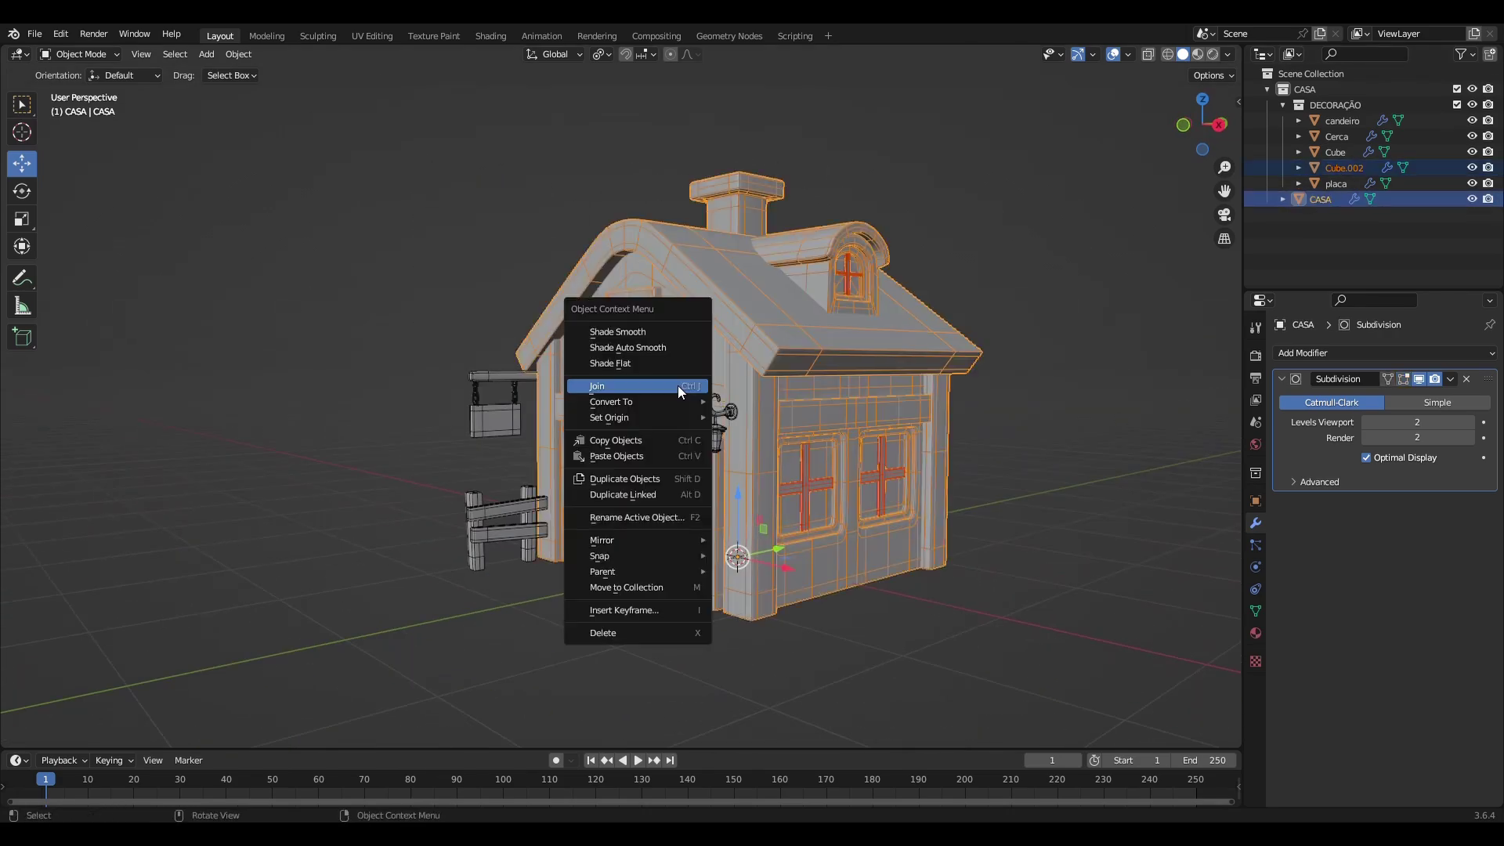
click(678, 386)
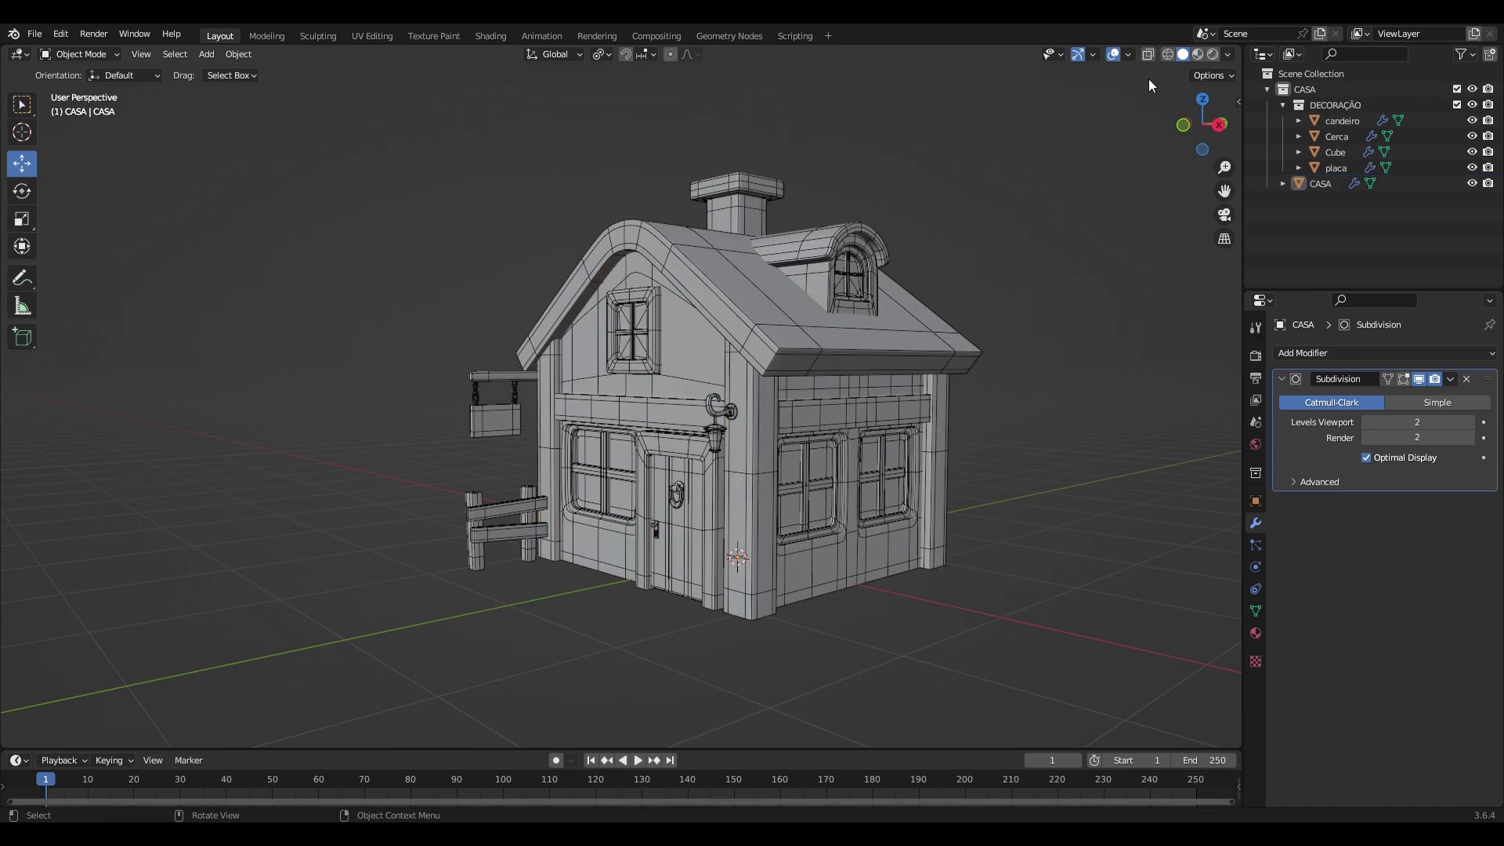
- Add a new cone mesh for the pine tree
middle_drag(1214, 273, 1007, 433)
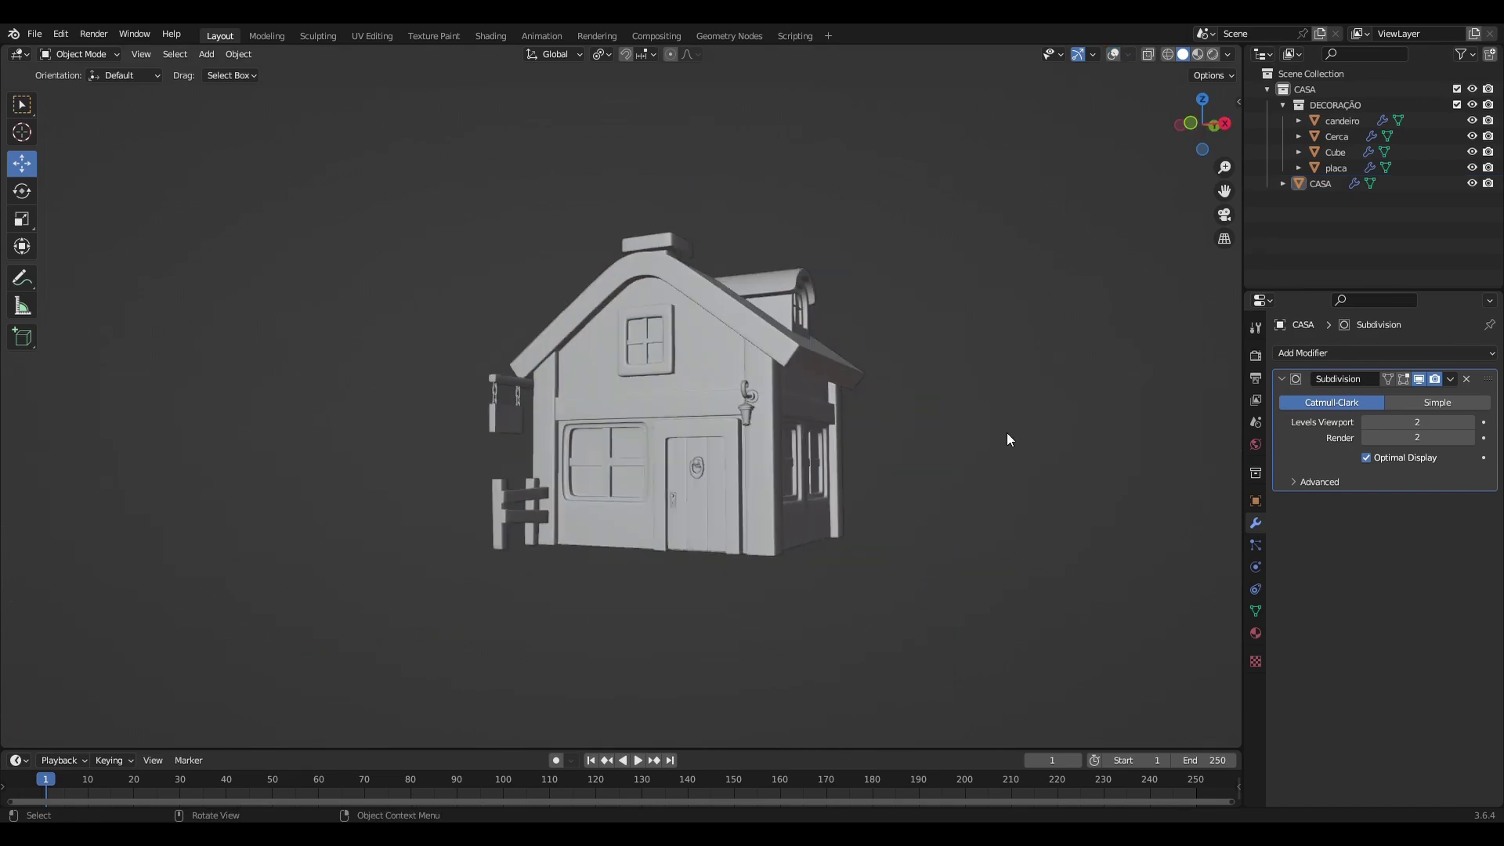
key(shift+a)
click(983, 167)
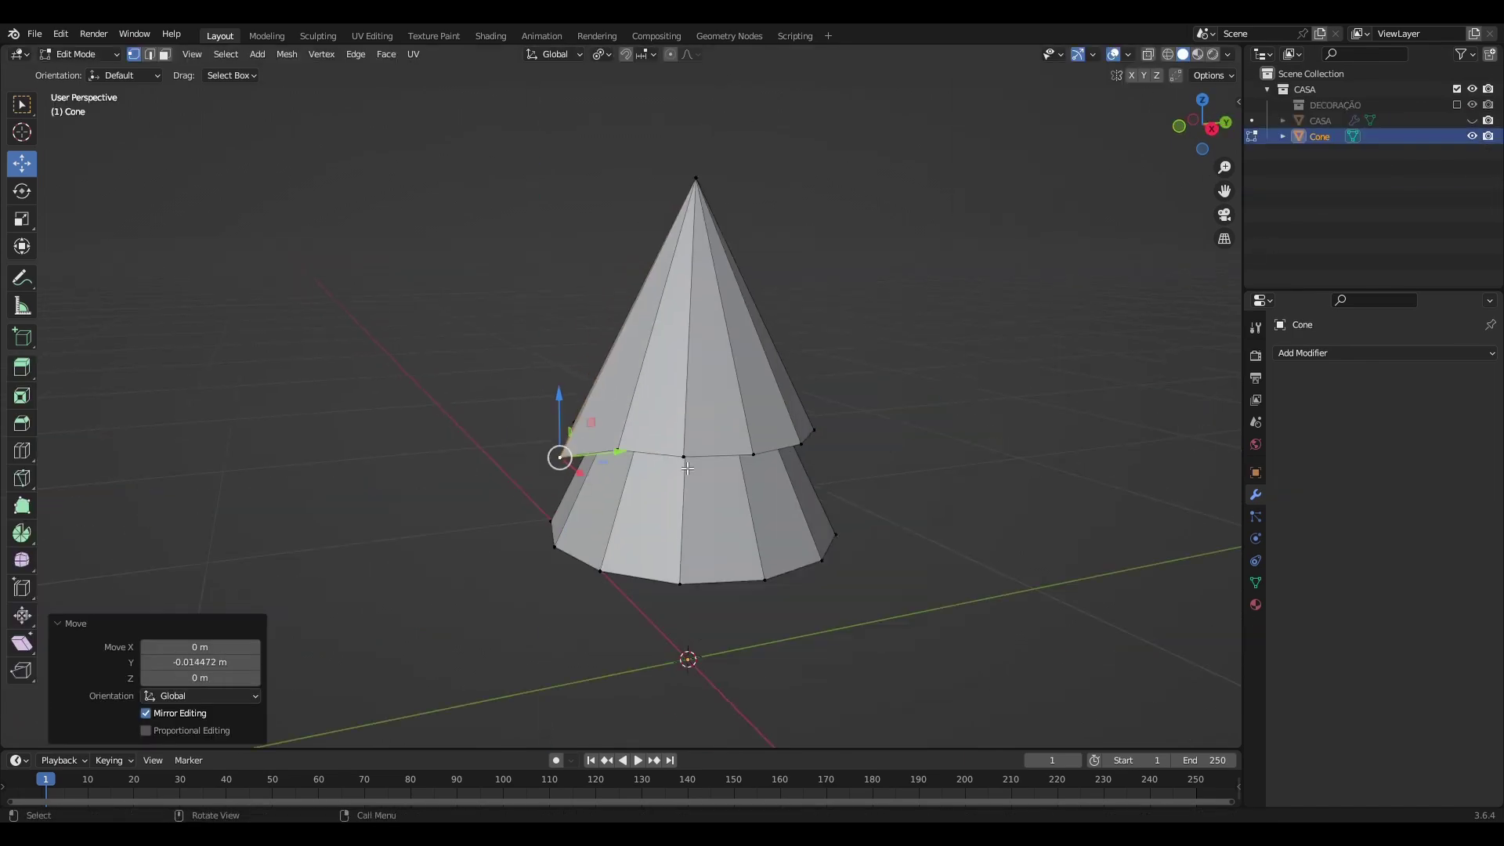
- Knife-cut the cone and drag its vertices to flare the jagged pine tiers
mouse_move(762, 467)
middle_down()
mouse_move(518, 385)
mouse_move(752, 422)
mouse_move(689, 444)
middle_up()
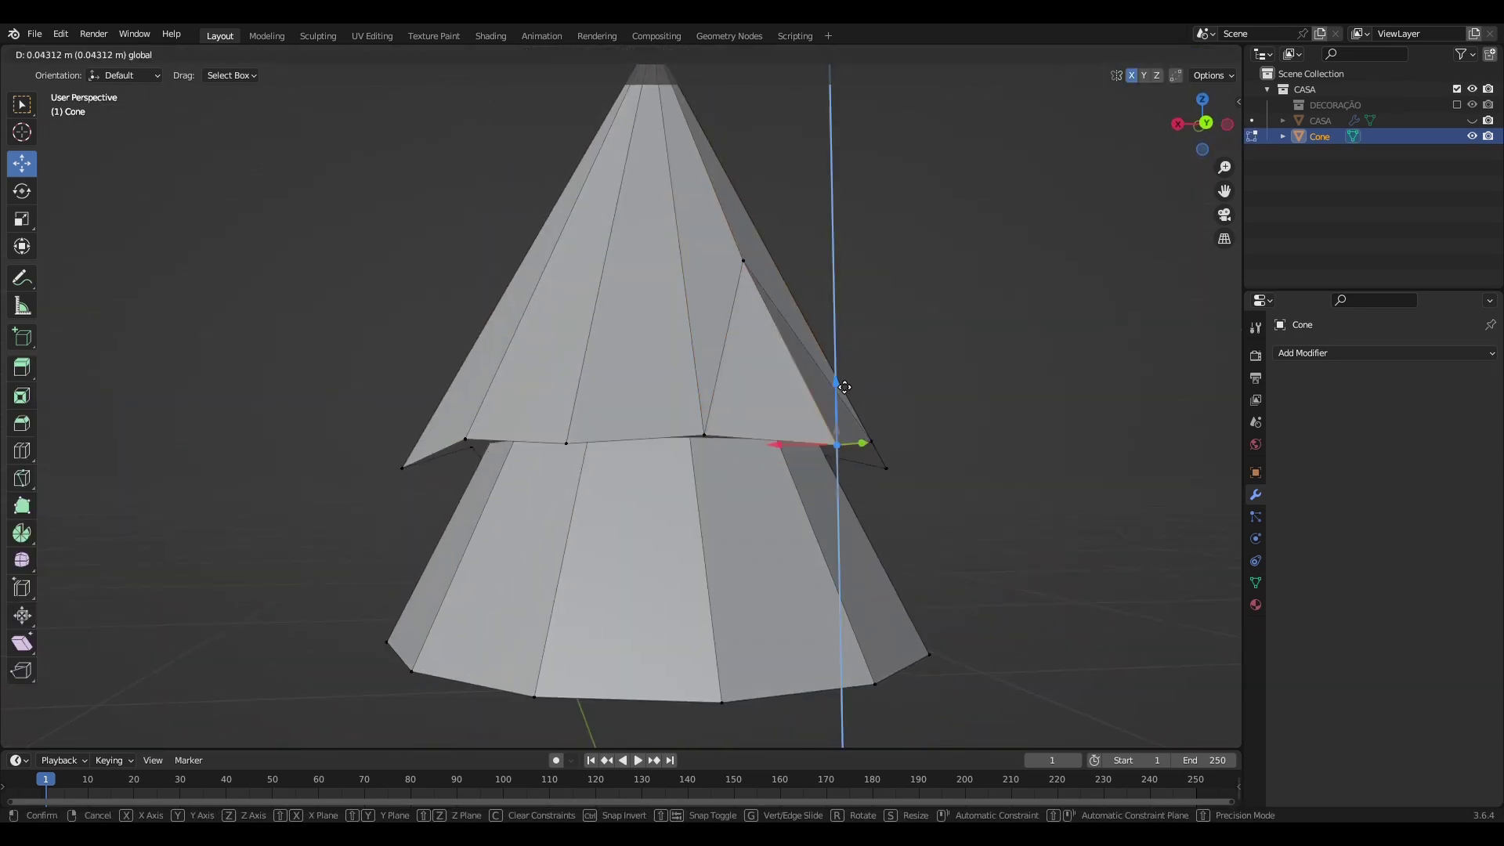
key(k)
key(Return)
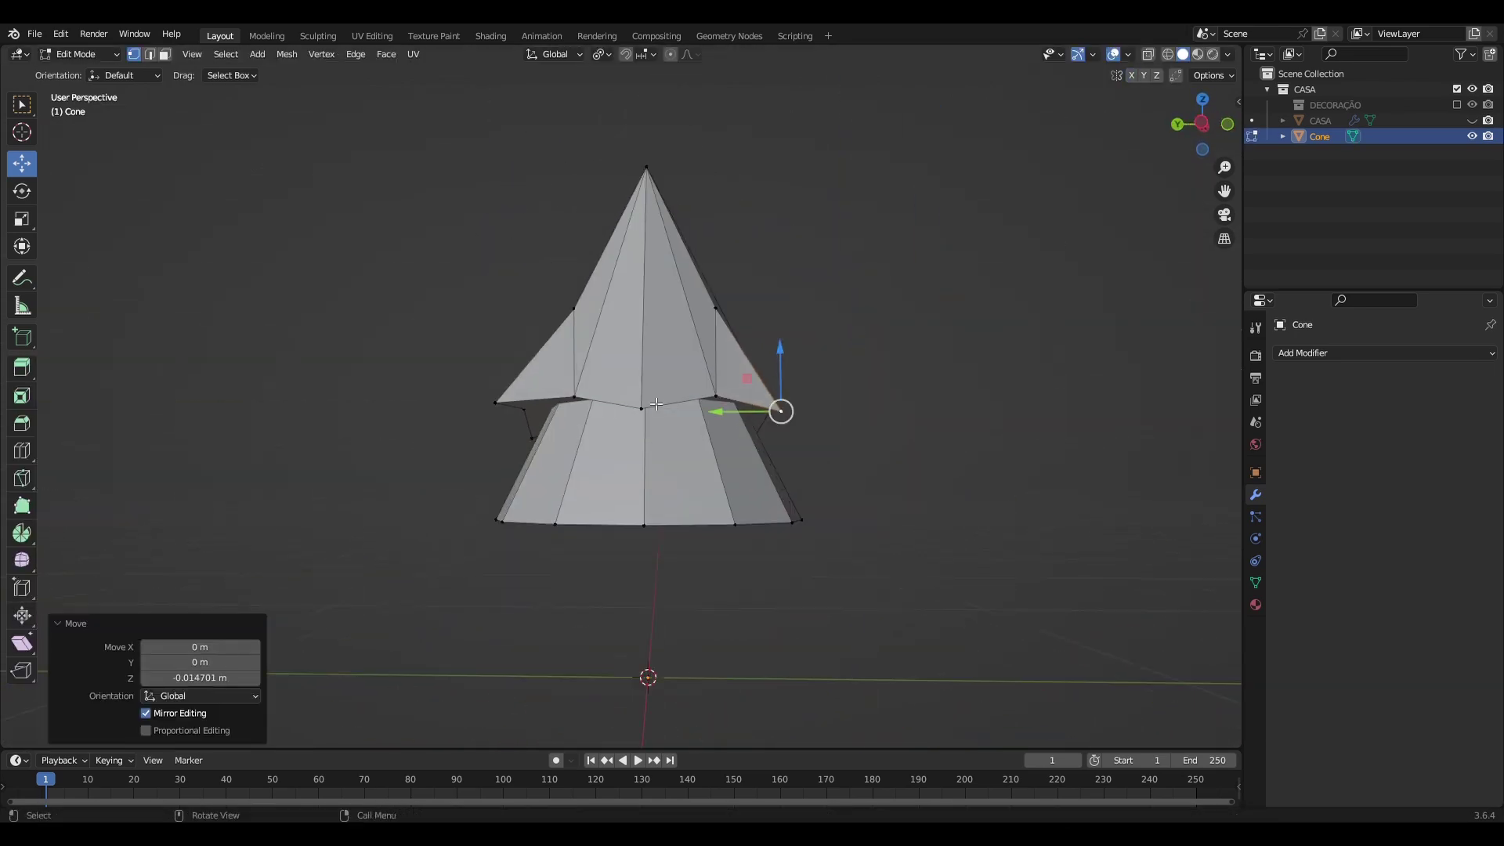
middle_drag(689, 444, 435, 363)
key(g)
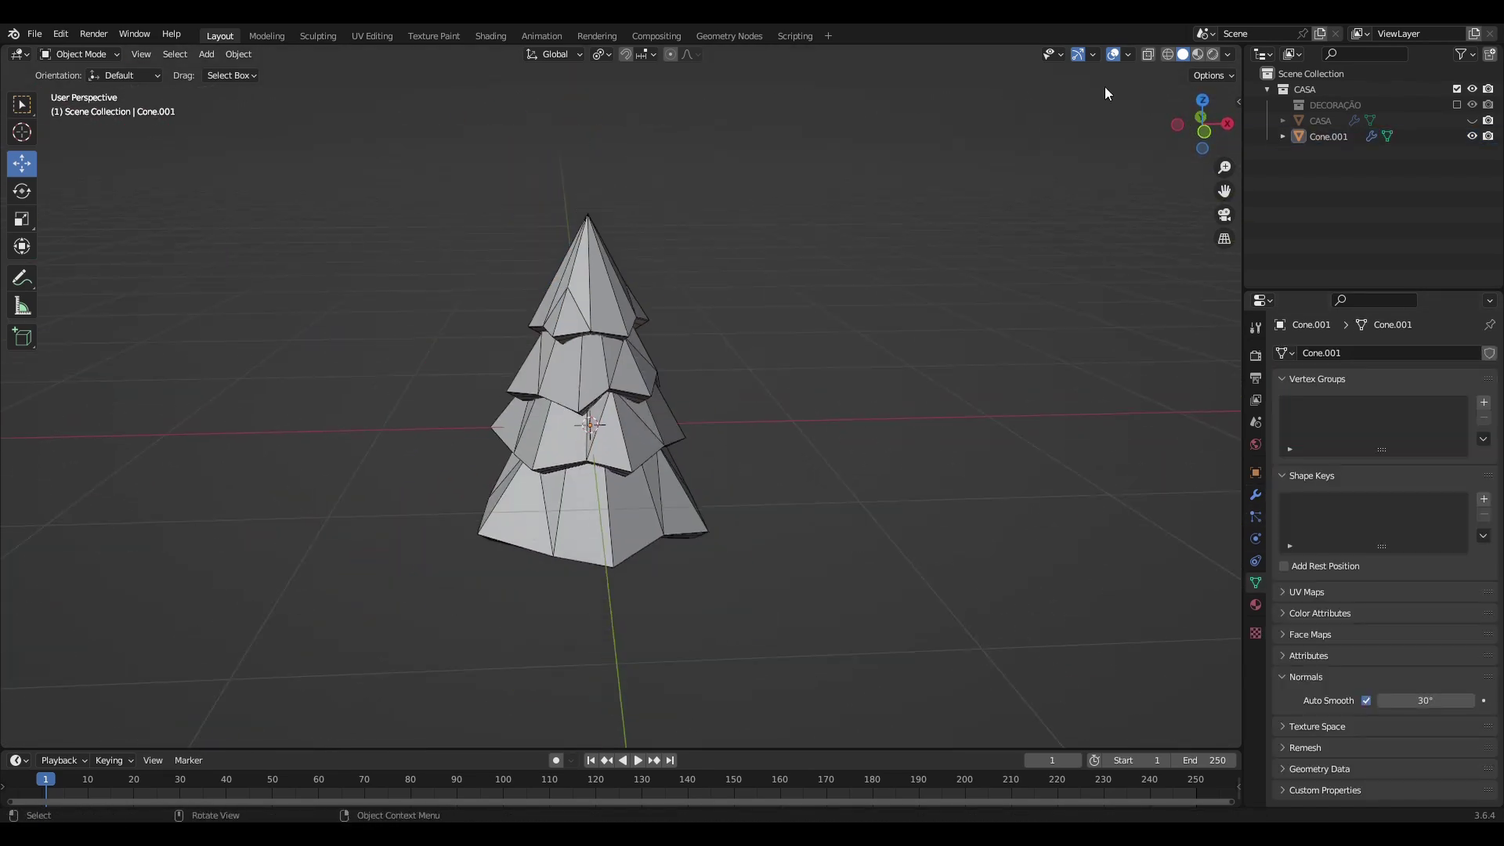
- Save the scene and orbit to inspect the island bowl's top and underside
click(35, 33)
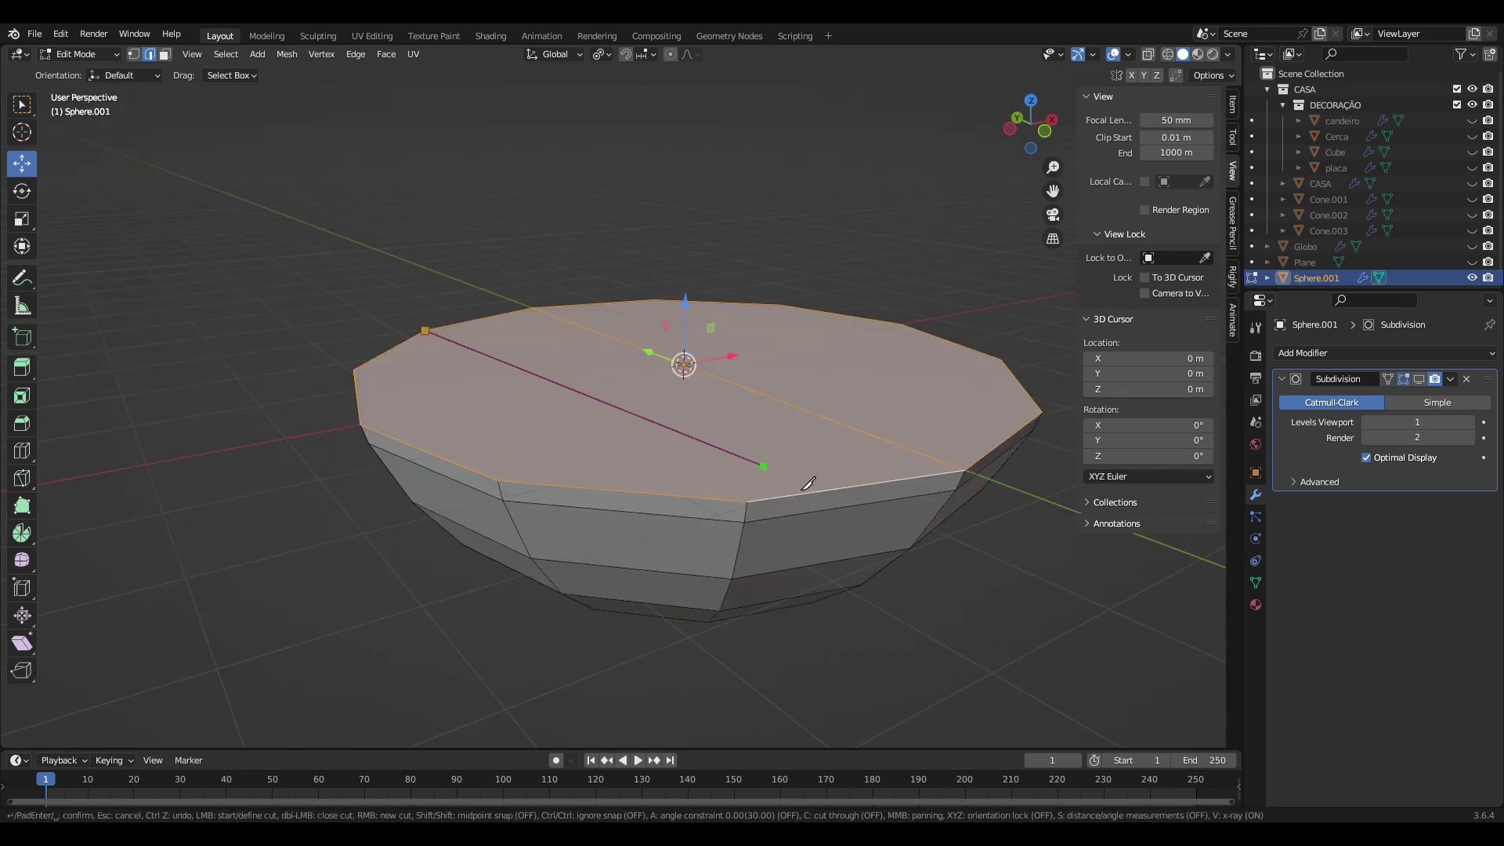
middle_drag(575, 396, 552, 439)
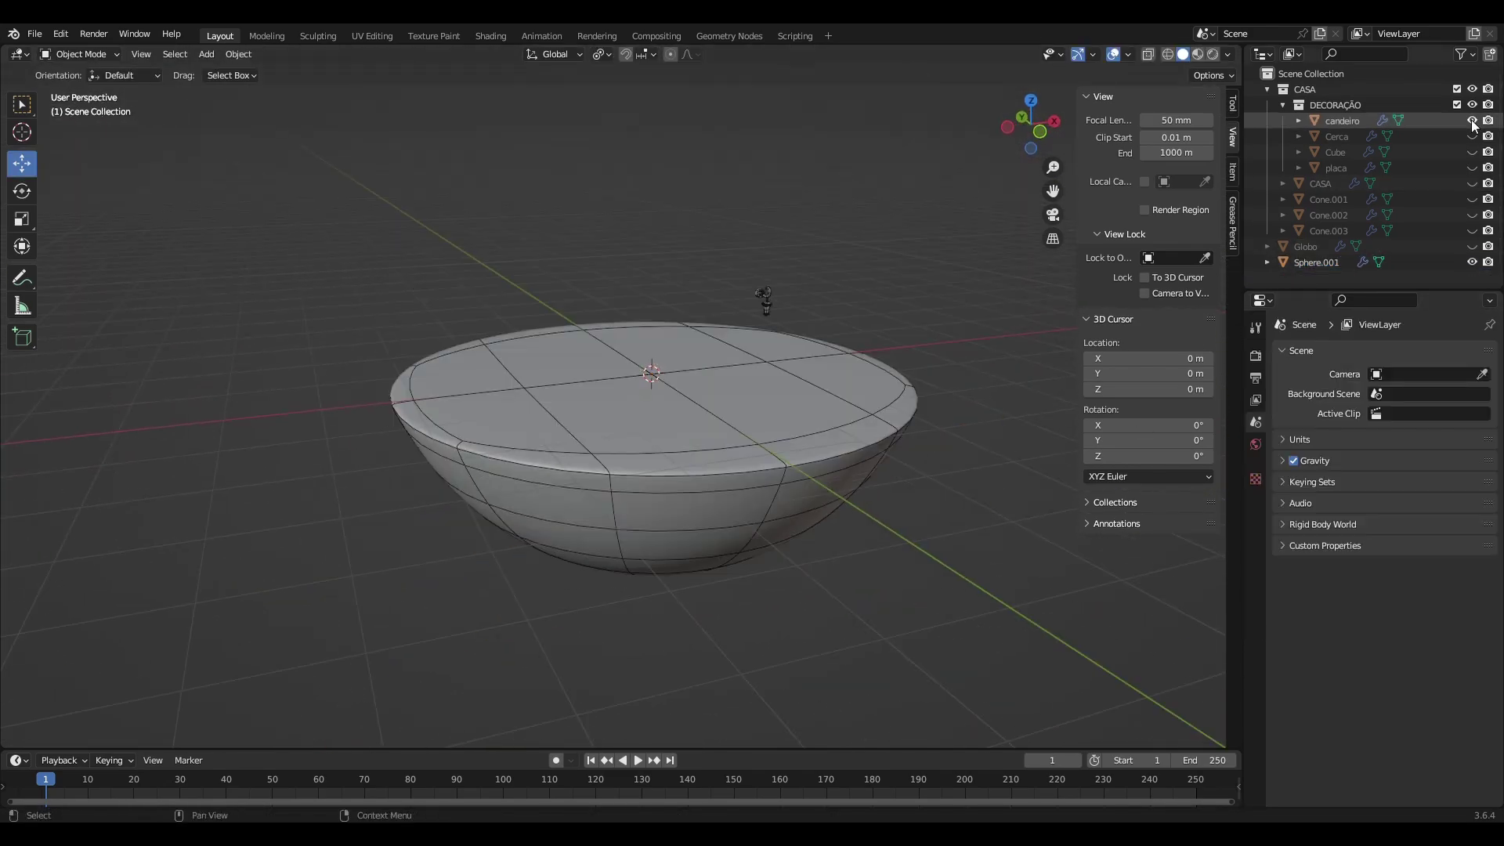
middle_drag(923, 352, 836, 405)
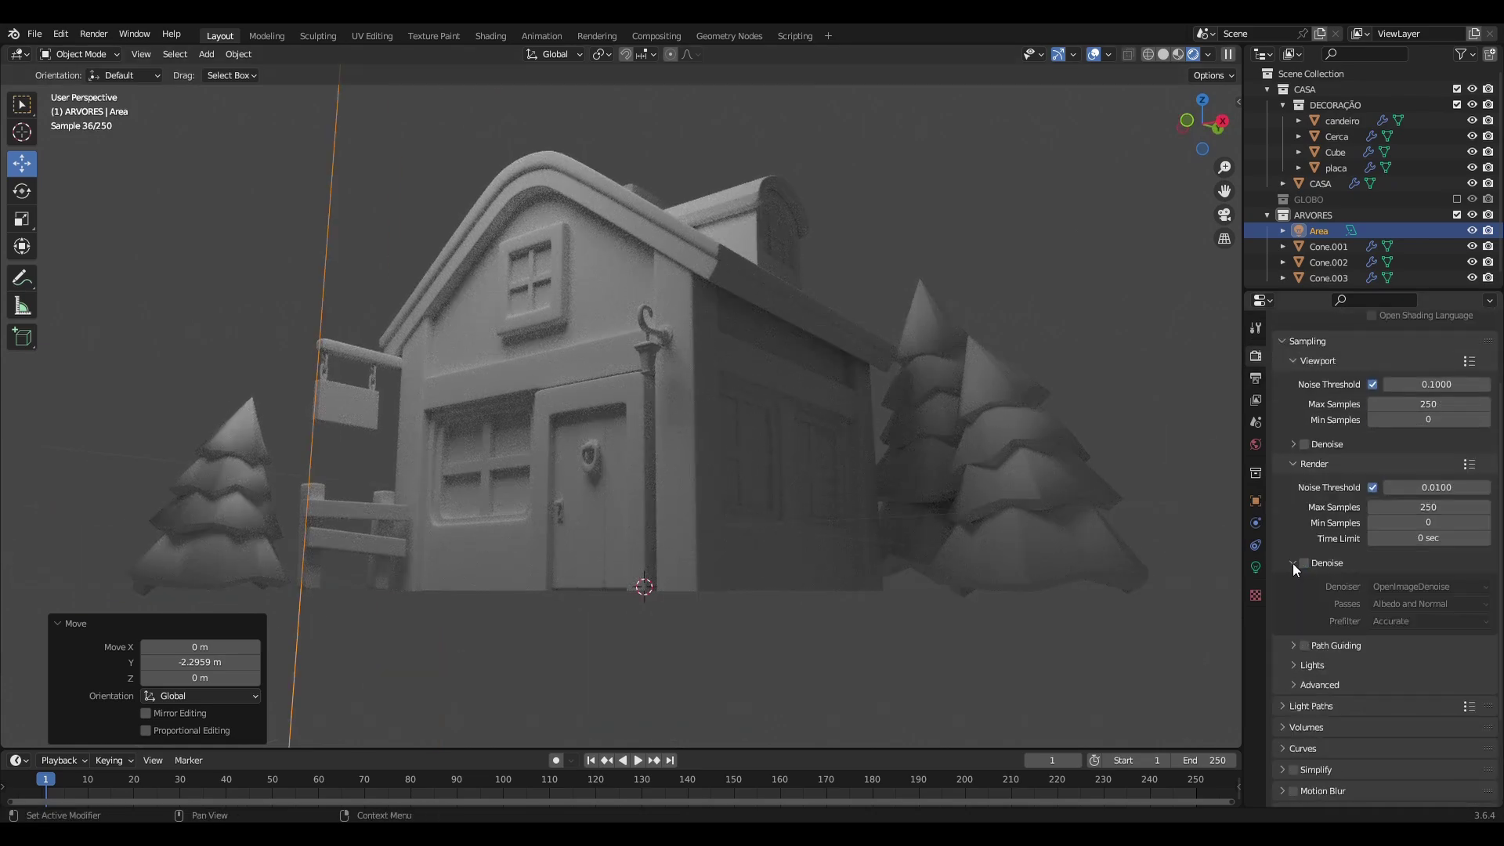
- Collapse Denoise and expand Light Paths in the render settings
click(1292, 562)
click(1300, 642)
middle_drag(860, 398, 802, 299)
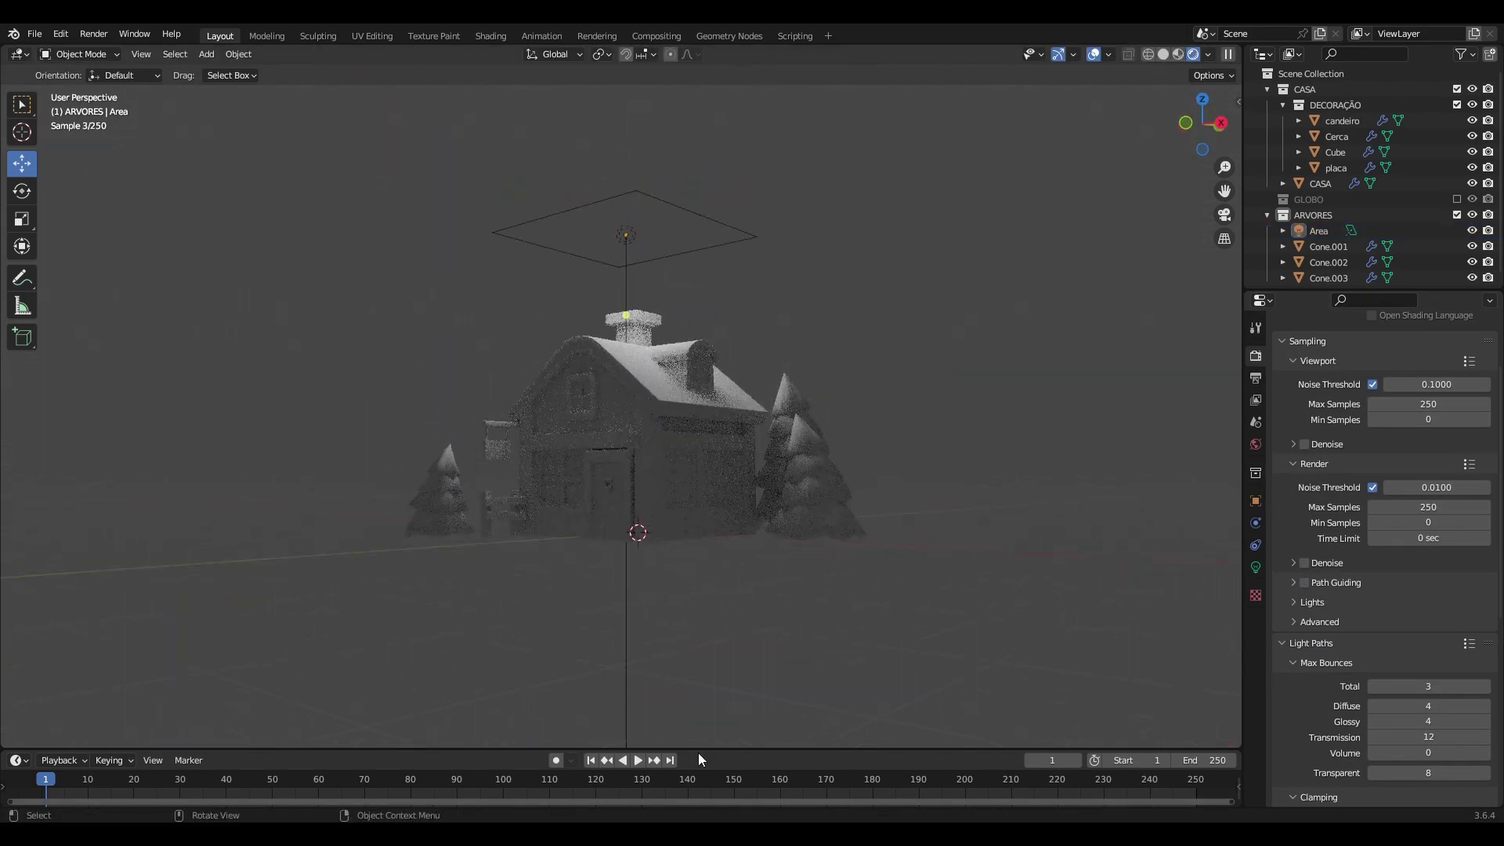
- Add an Environment Texture node to the World shader
drag(699, 750, 699, 560)
click(68, 609)
click(362, 628)
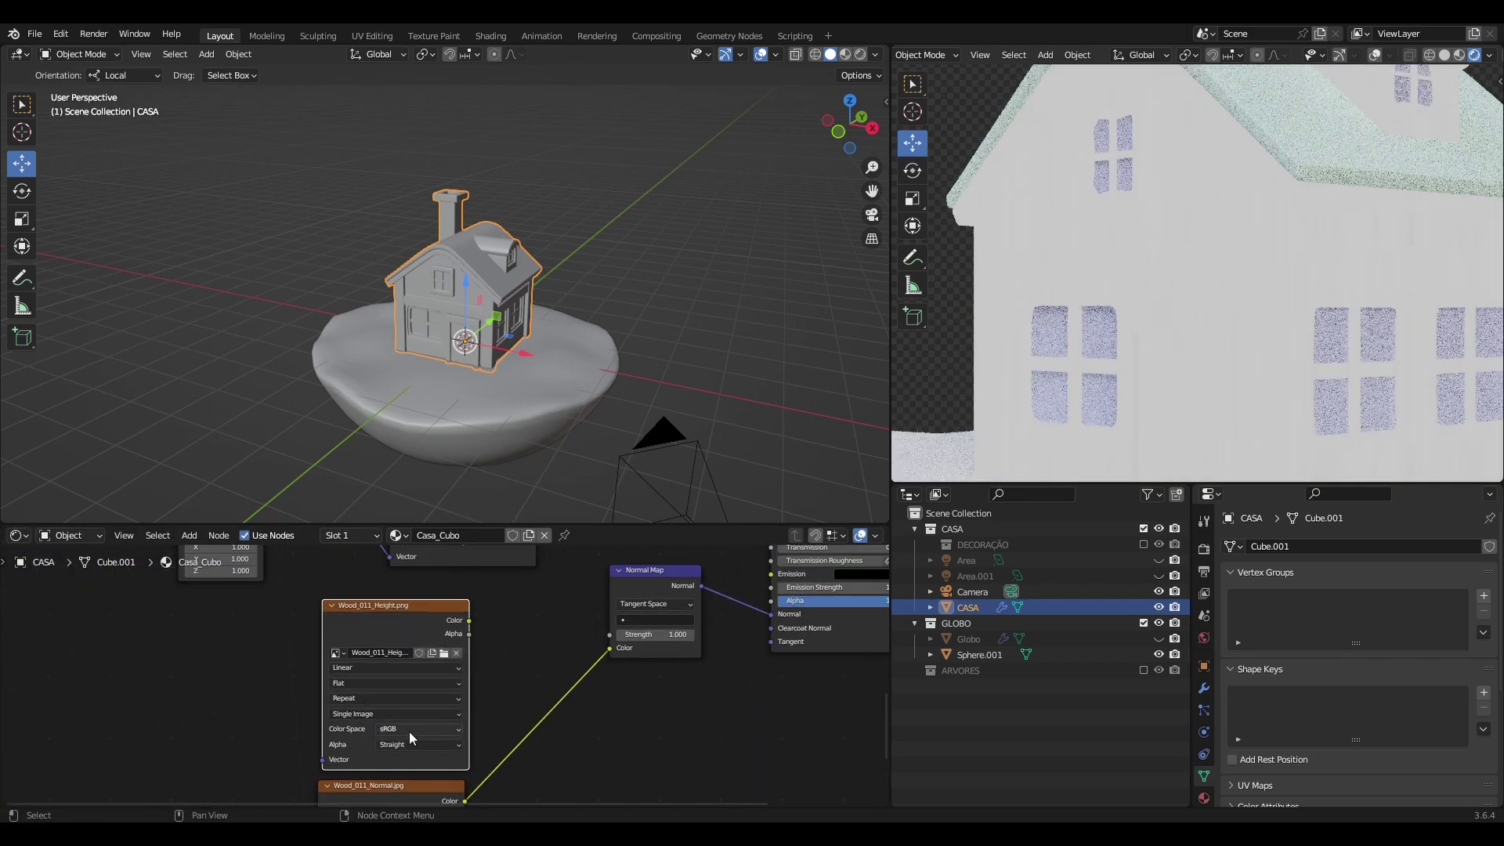
- Add a node to the house material and switch to the procedural wood test sphere
key(shift+a)
click(655, 630)
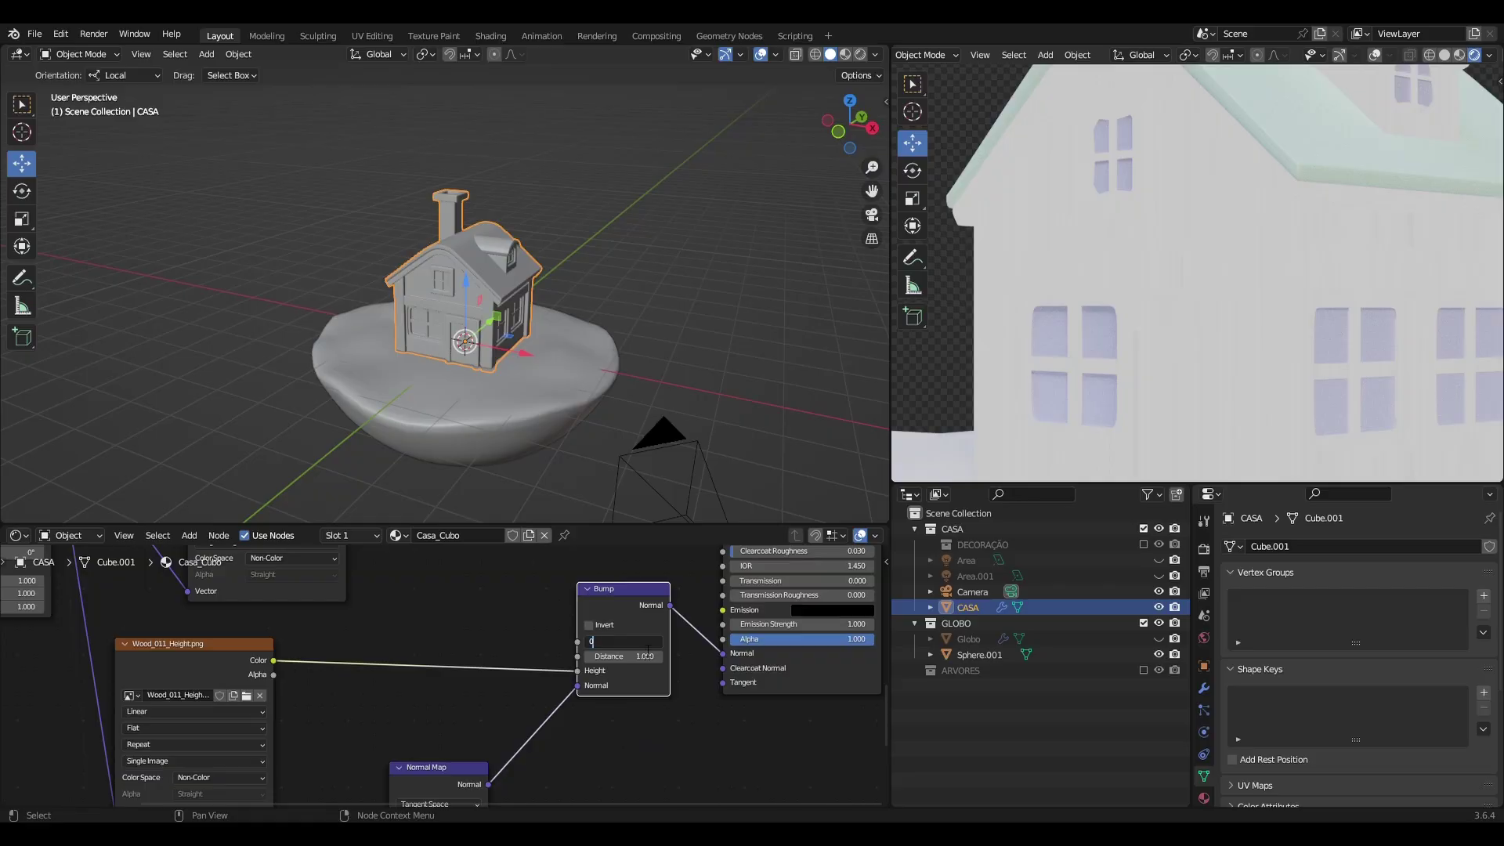
click(34, 35)
click(47, 135)
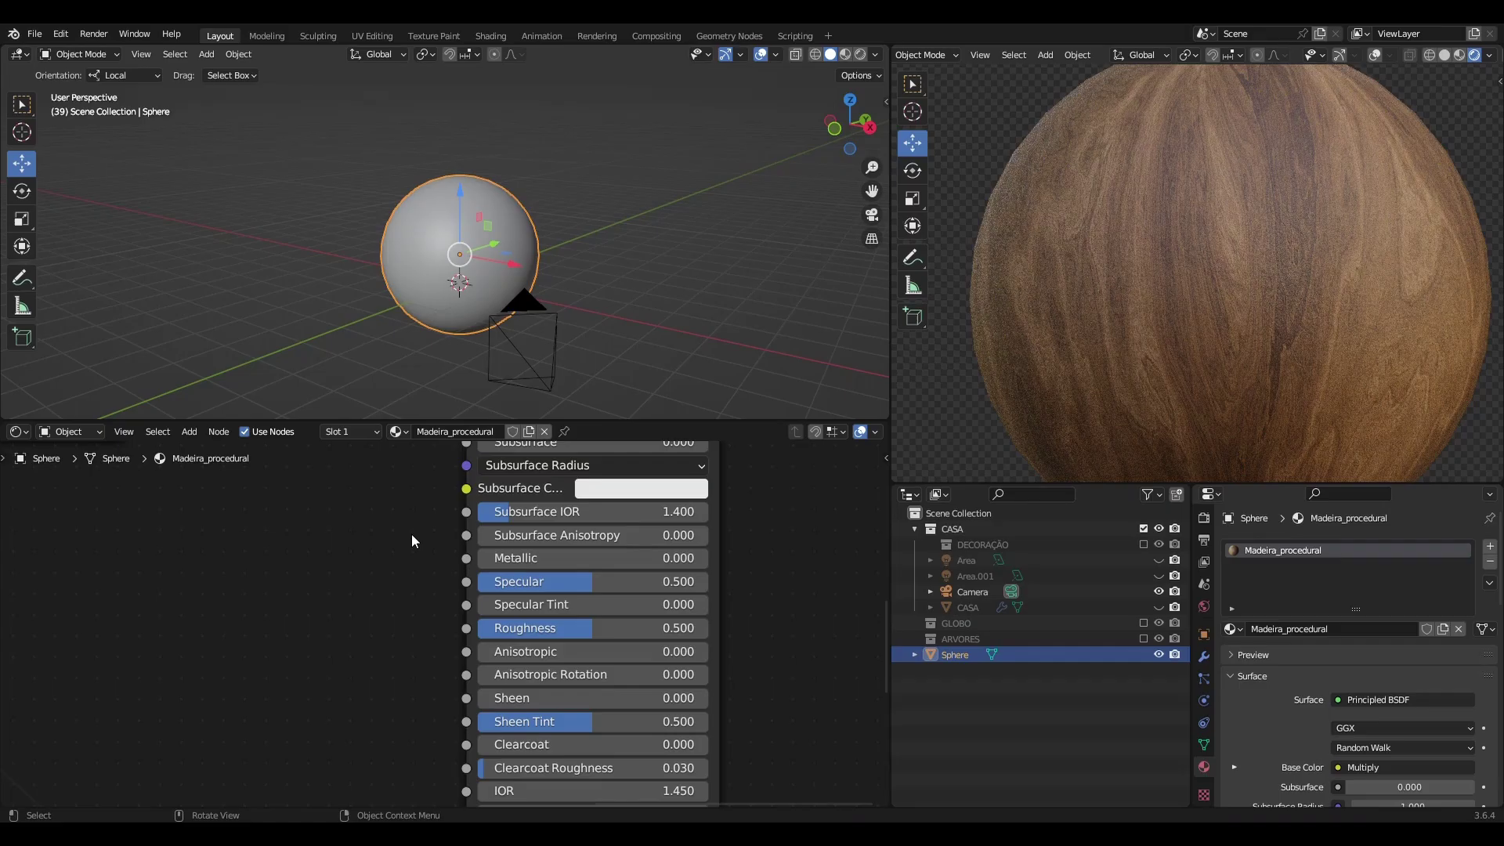
scroll(327, 616, down, 3)
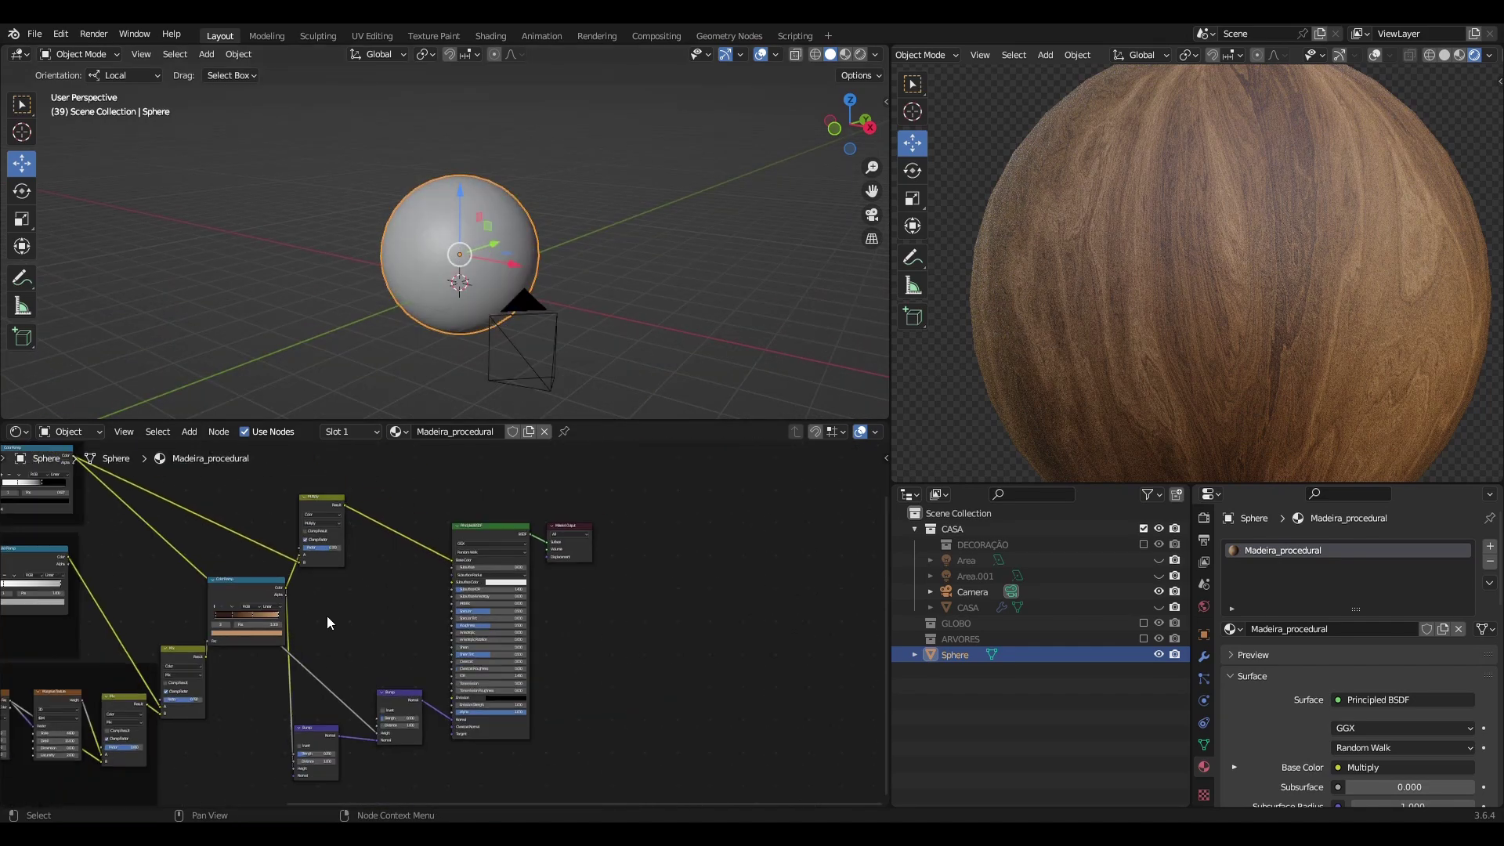
scroll(327, 615, down, 3)
scroll(1254, 384, down, 2)
text(MA)
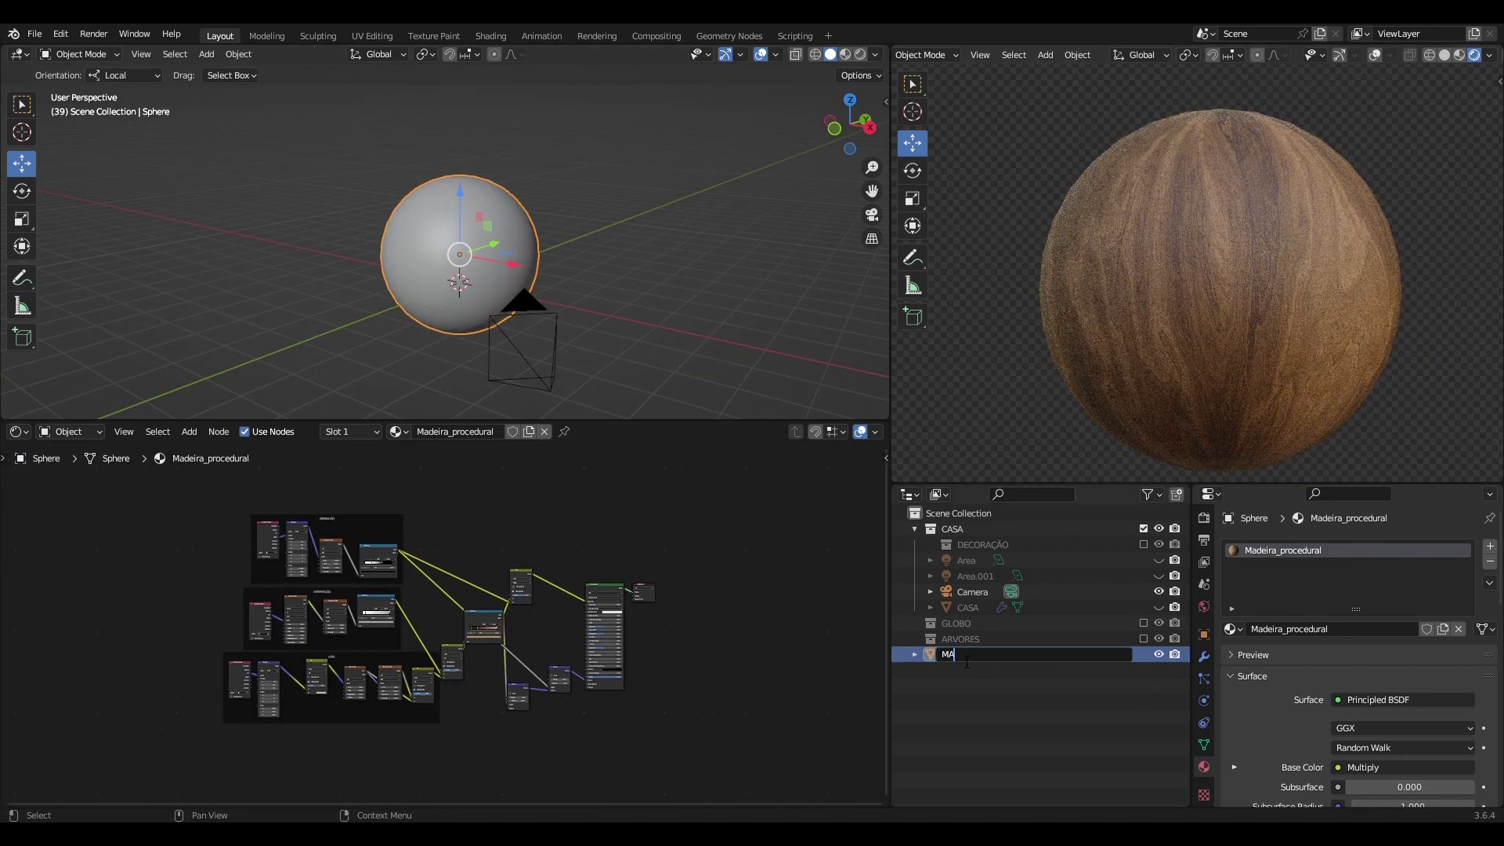
- Rename the sphere MADEIRA, hide it, and show the CASA house again
text(DEIRA)
key(Return)
click(1158, 654)
click(1158, 607)
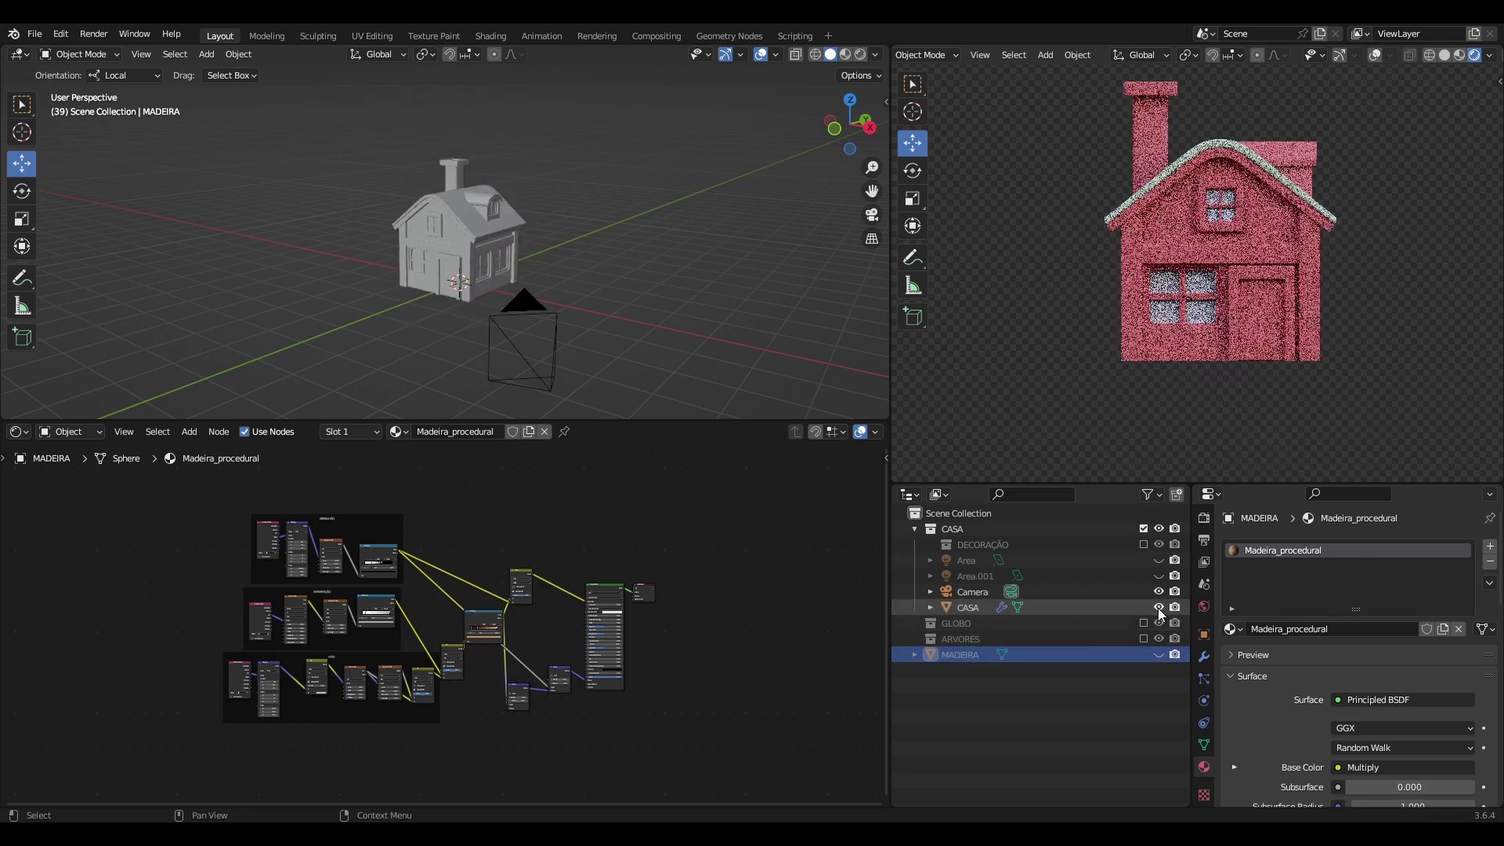
scroll(1317, 322, up, 2)
scroll(1317, 323, up, 3)
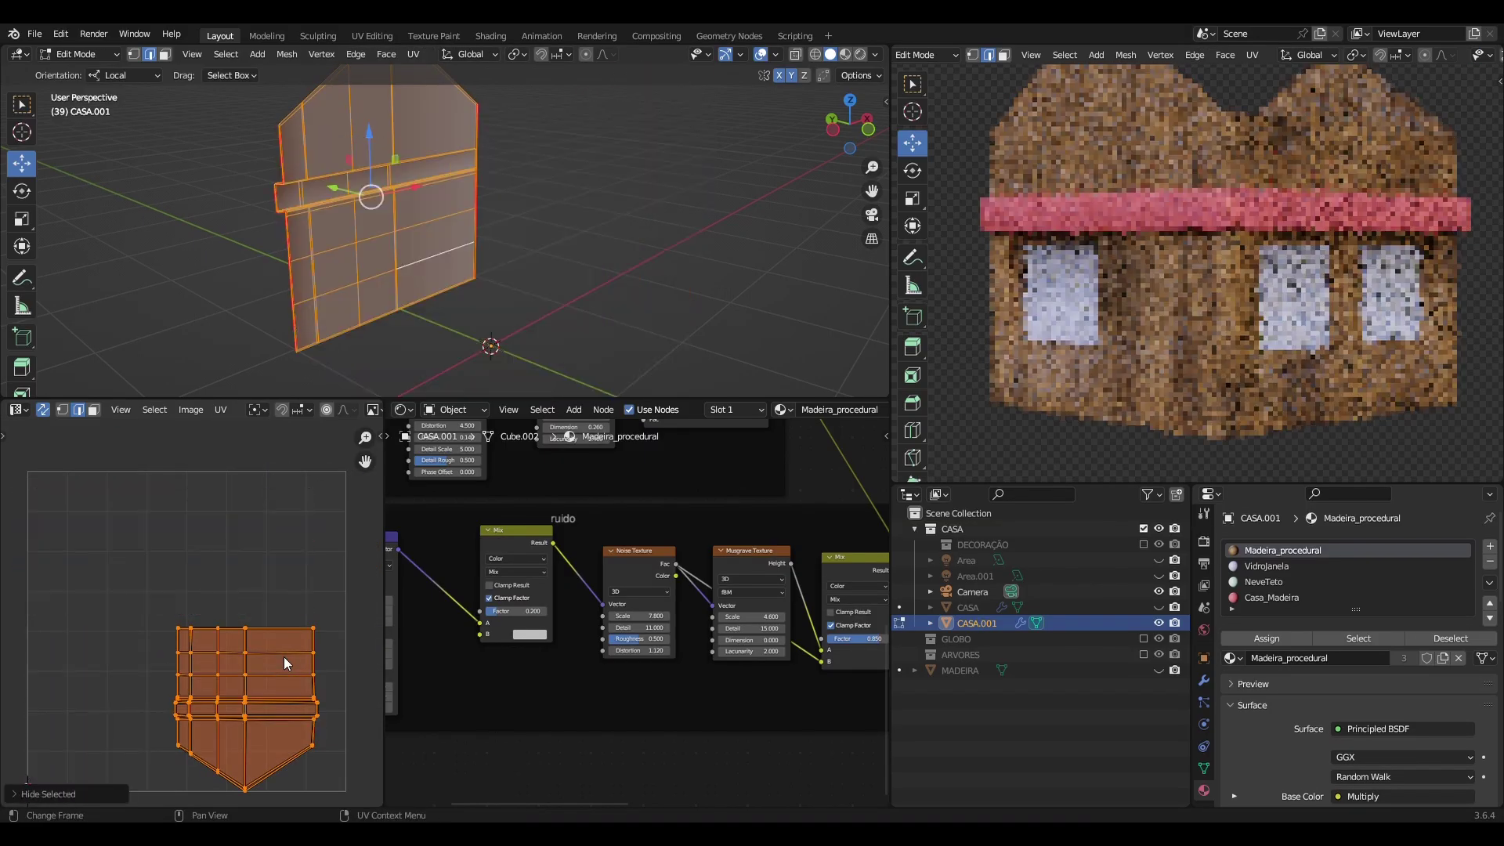
- Rotate the wall UV island upright and reveal the hidden parts of the house mesh
key(r)
key(Escape)
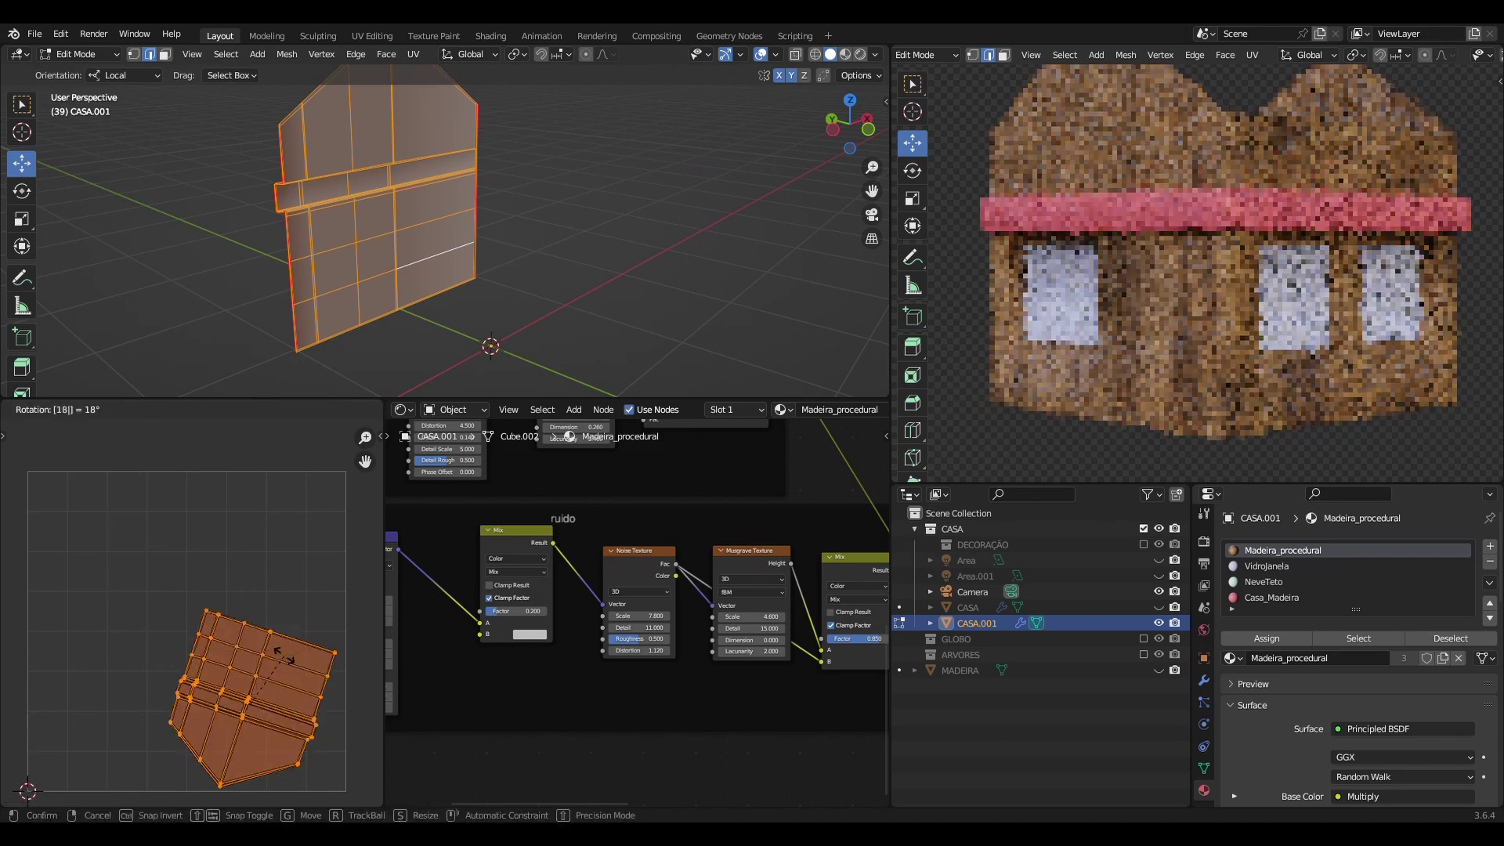
key(Escape)
key(alt+h)
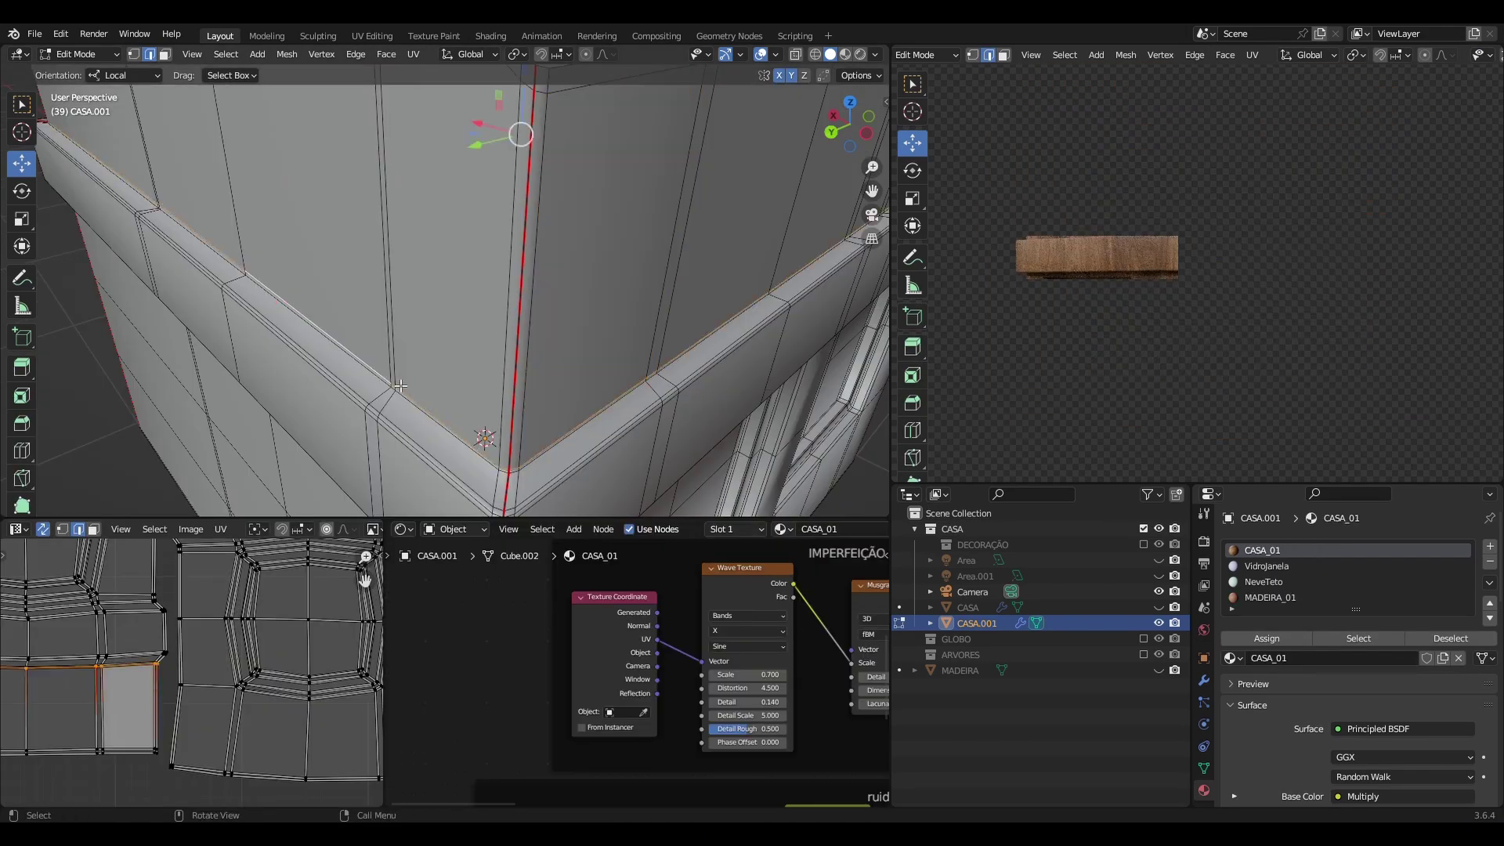
- Mark the selected trim-board edges on the building corner as UV seams
mouse_move(400, 386)
middle_down()
mouse_move(382, 300)
mouse_move(453, 266)
middle_up()
right_click(453, 267)
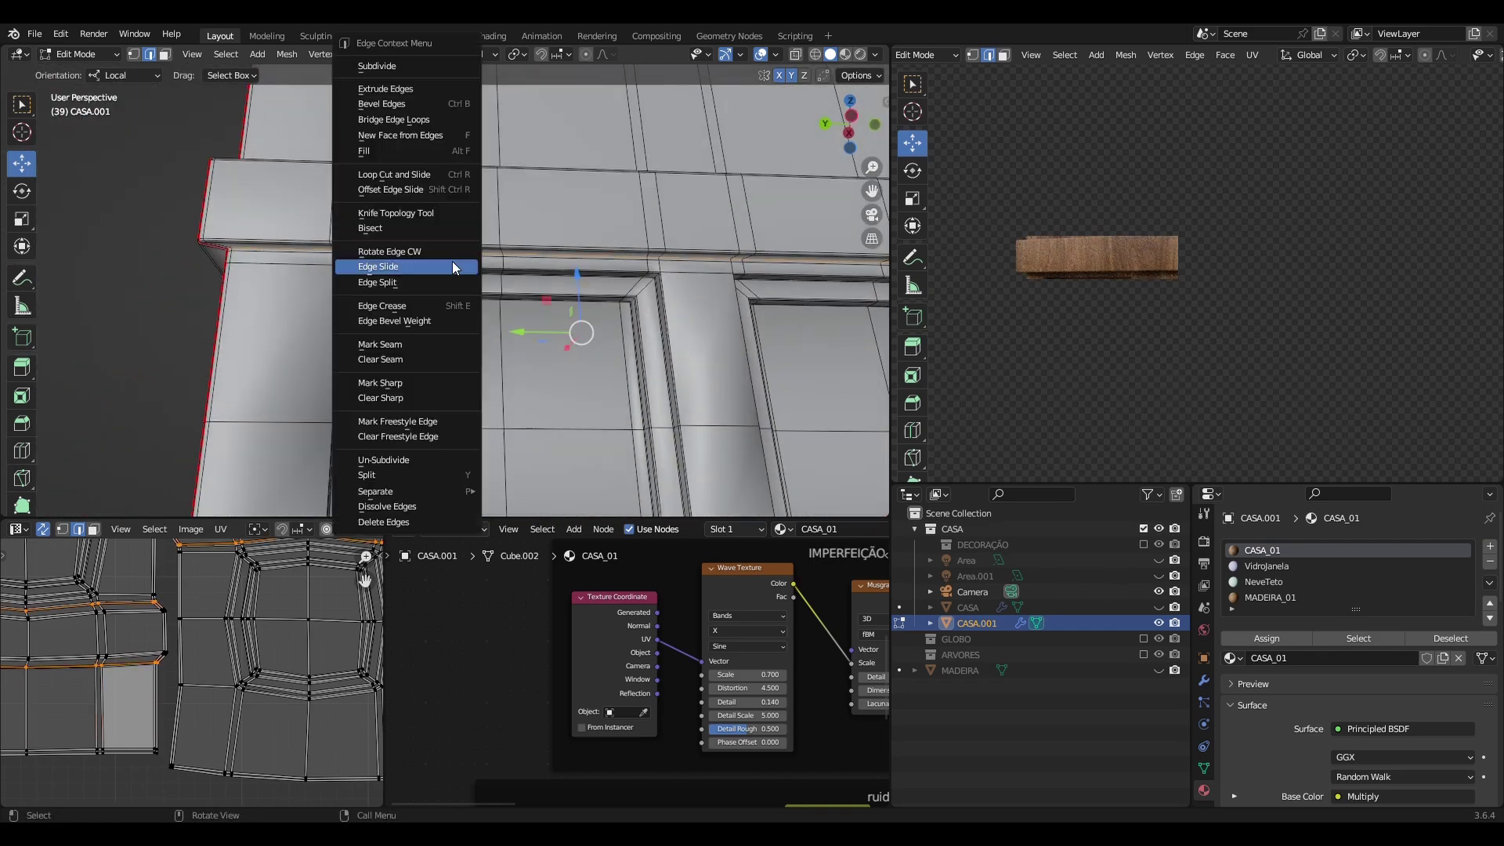
click(389, 342)
middle_drag(389, 343, 409, 228)
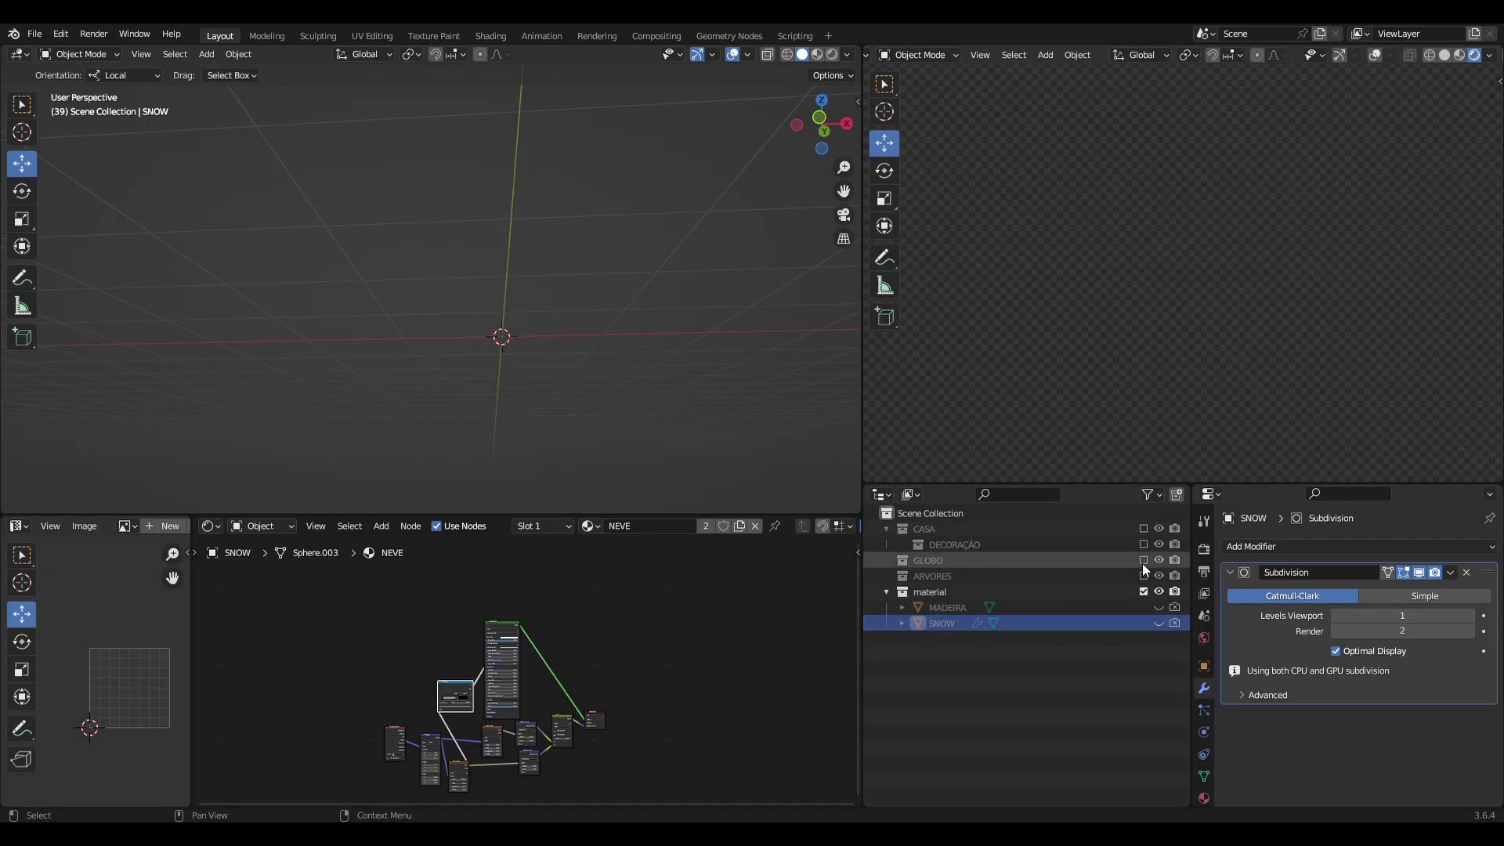
- Re-enable the CASA and GLOBO collections and wire the lower Color Ramp into Metallic
click(1143, 528)
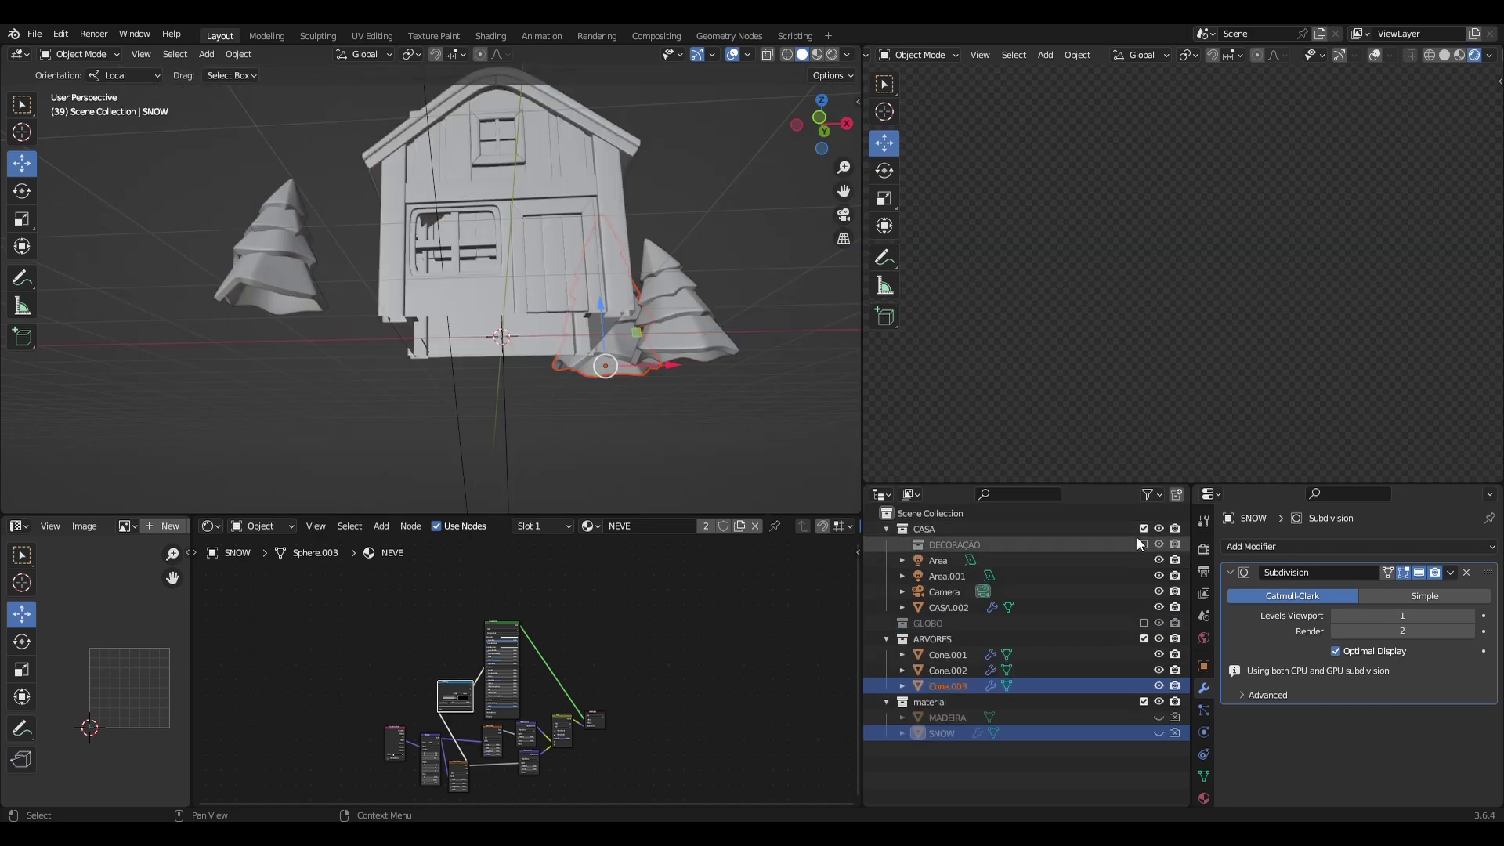
click(1143, 623)
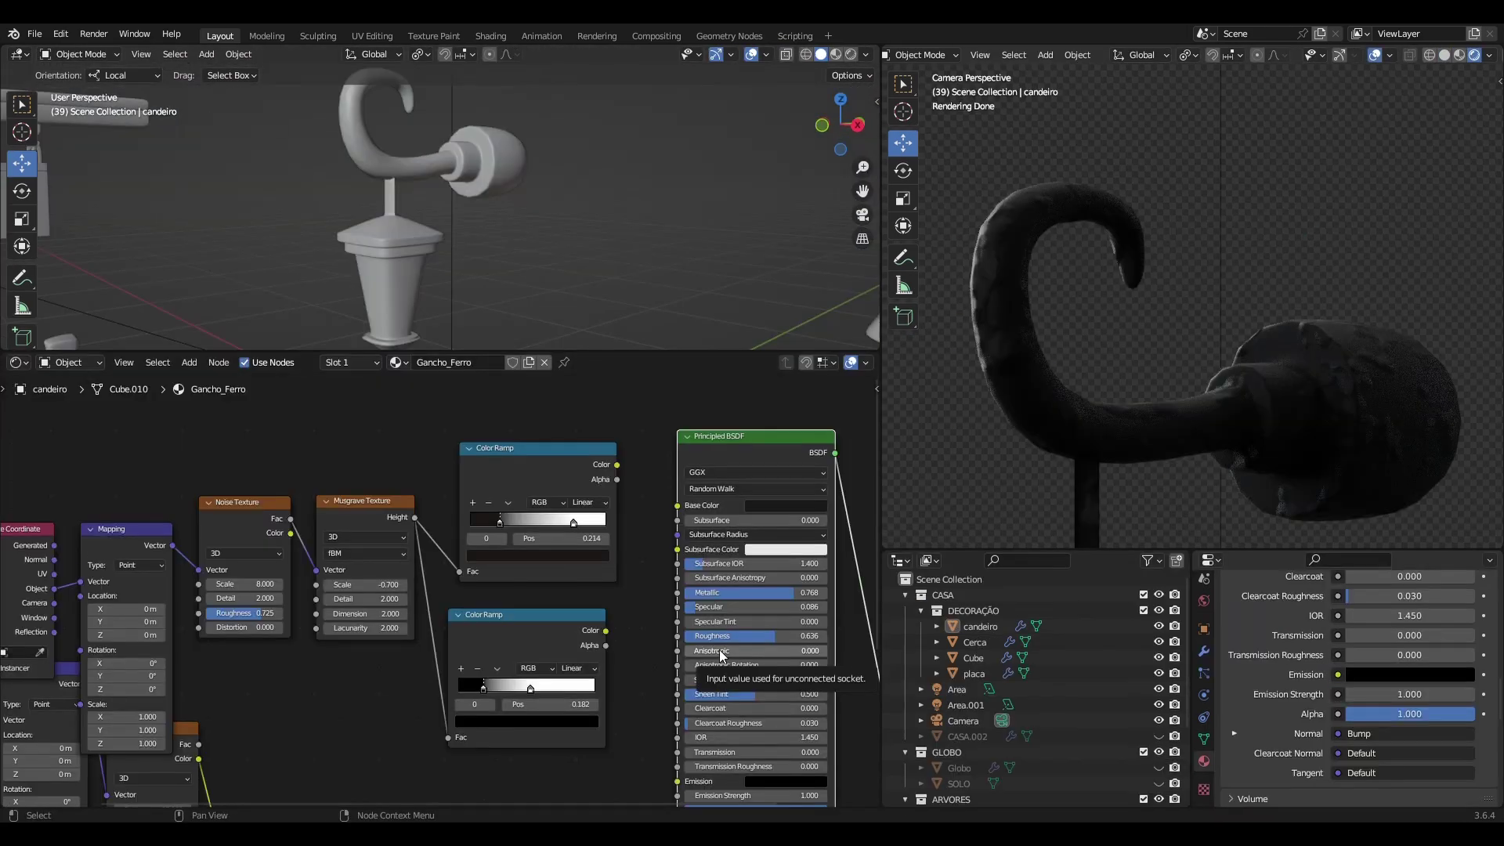
drag(605, 631, 677, 593)
scroll(542, 662, up, 3)
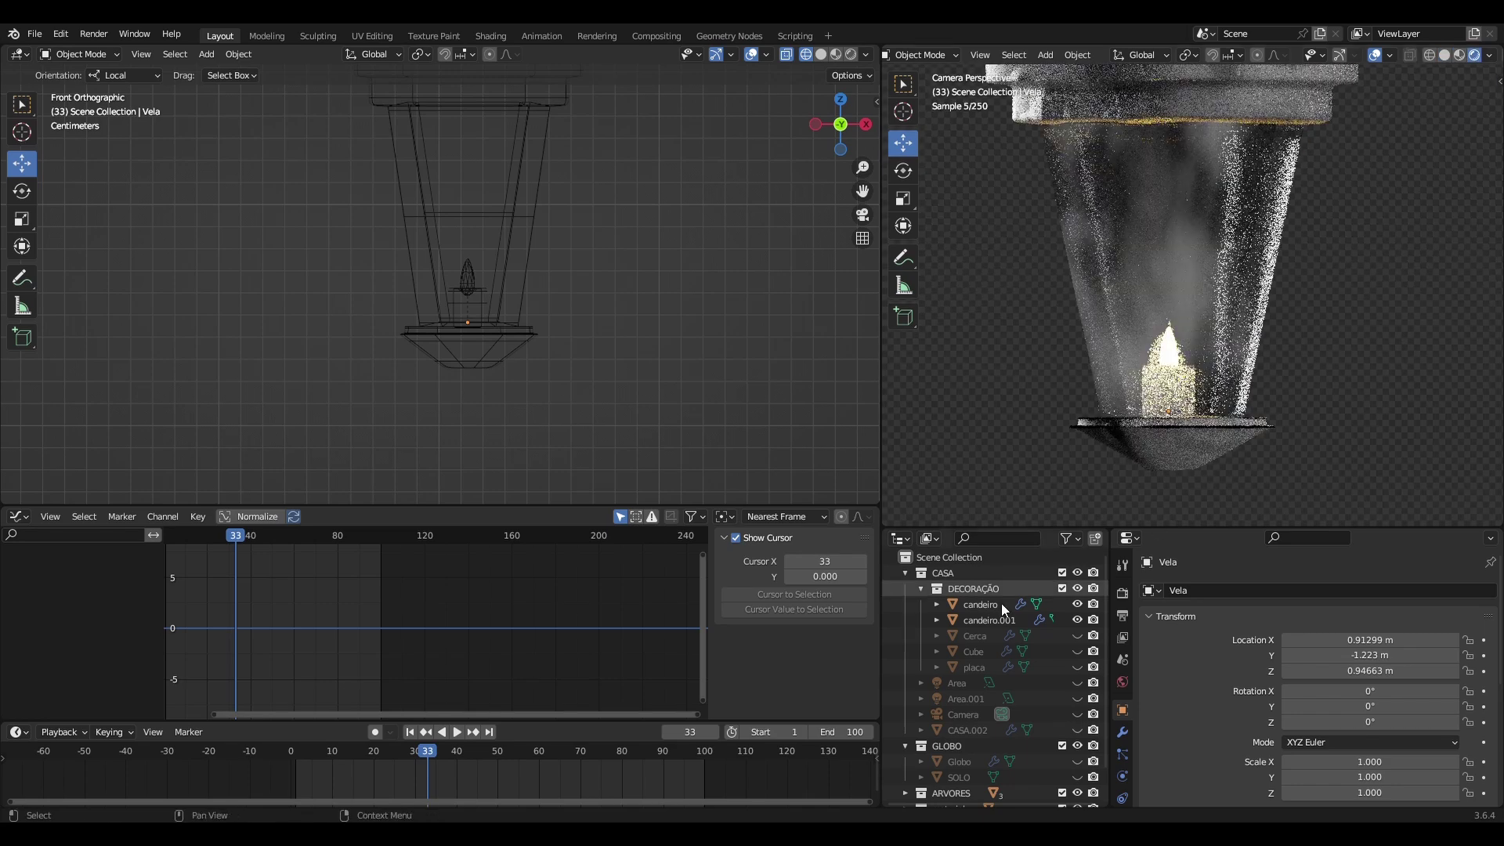
- Hide the candeiro.001 lantern glass and play back the candle flame flicker animation
click(1077, 620)
key(Home)
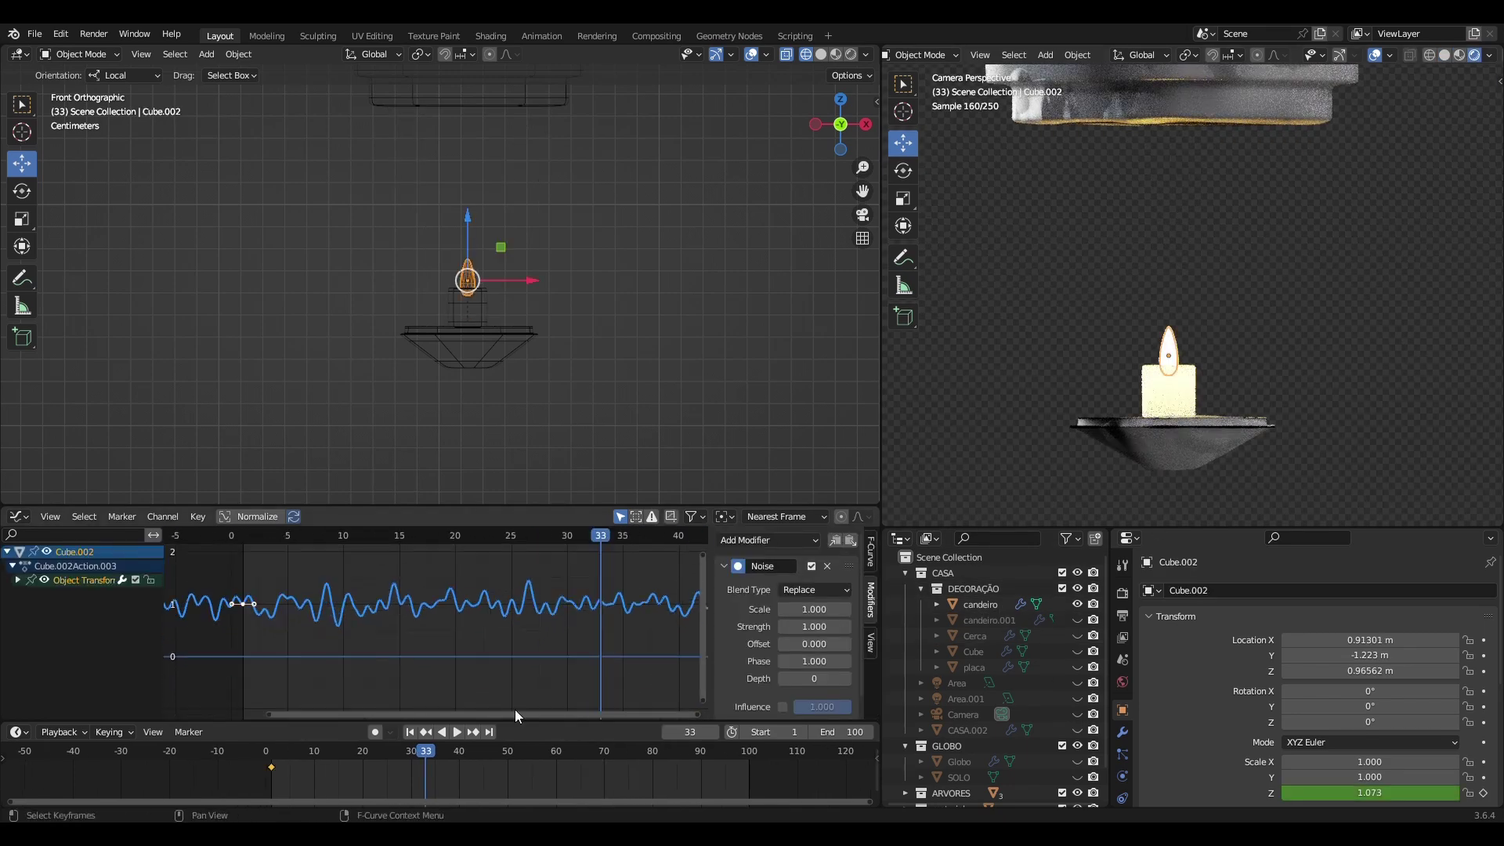
key(space)
click(1189, 381)
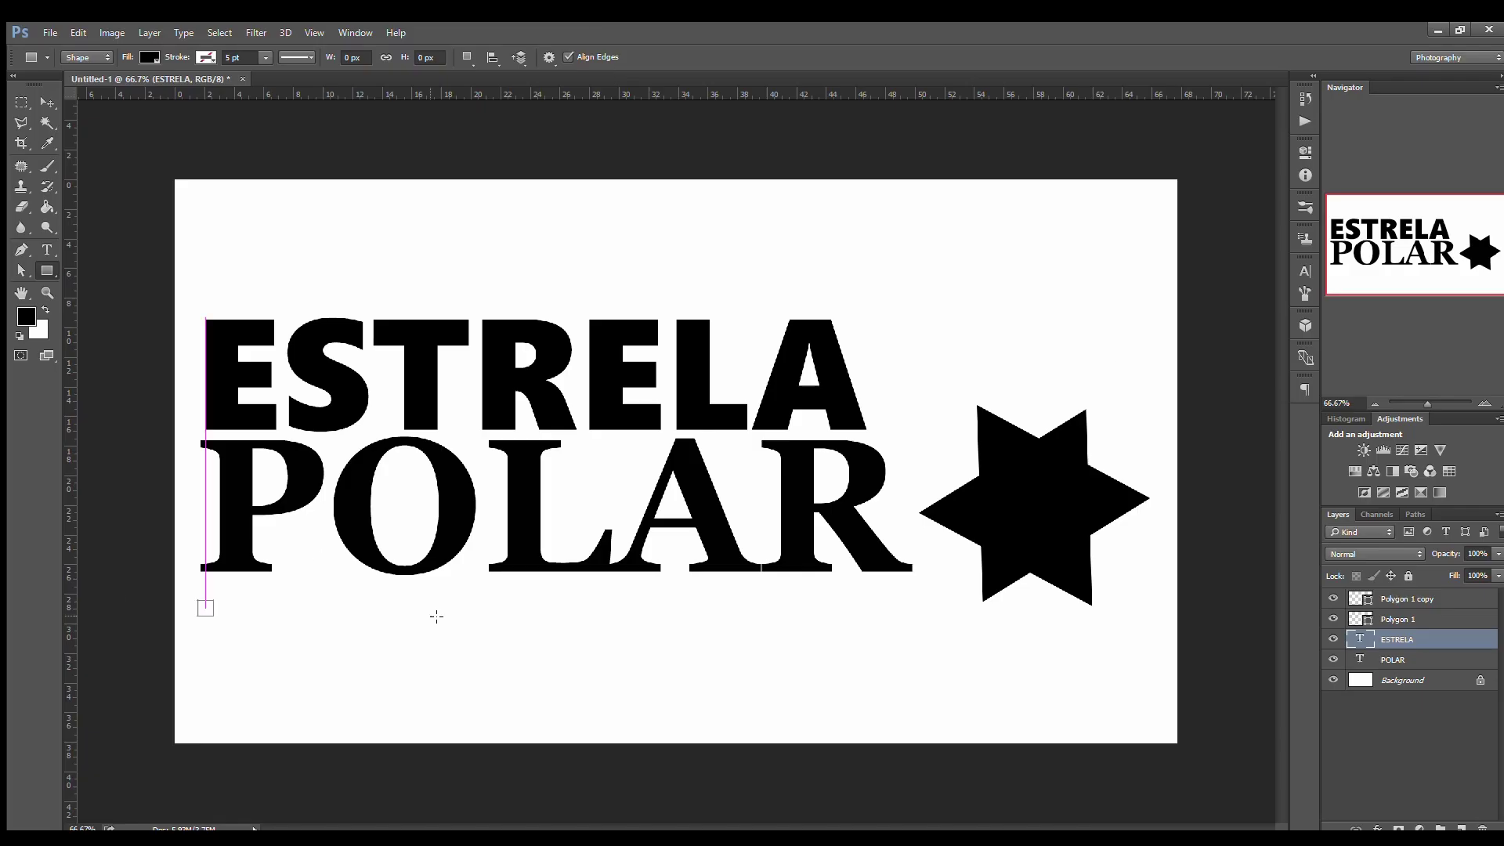
- Hide the white Background layer behind the ESTRELA POLAR sign text
click(1332, 700)
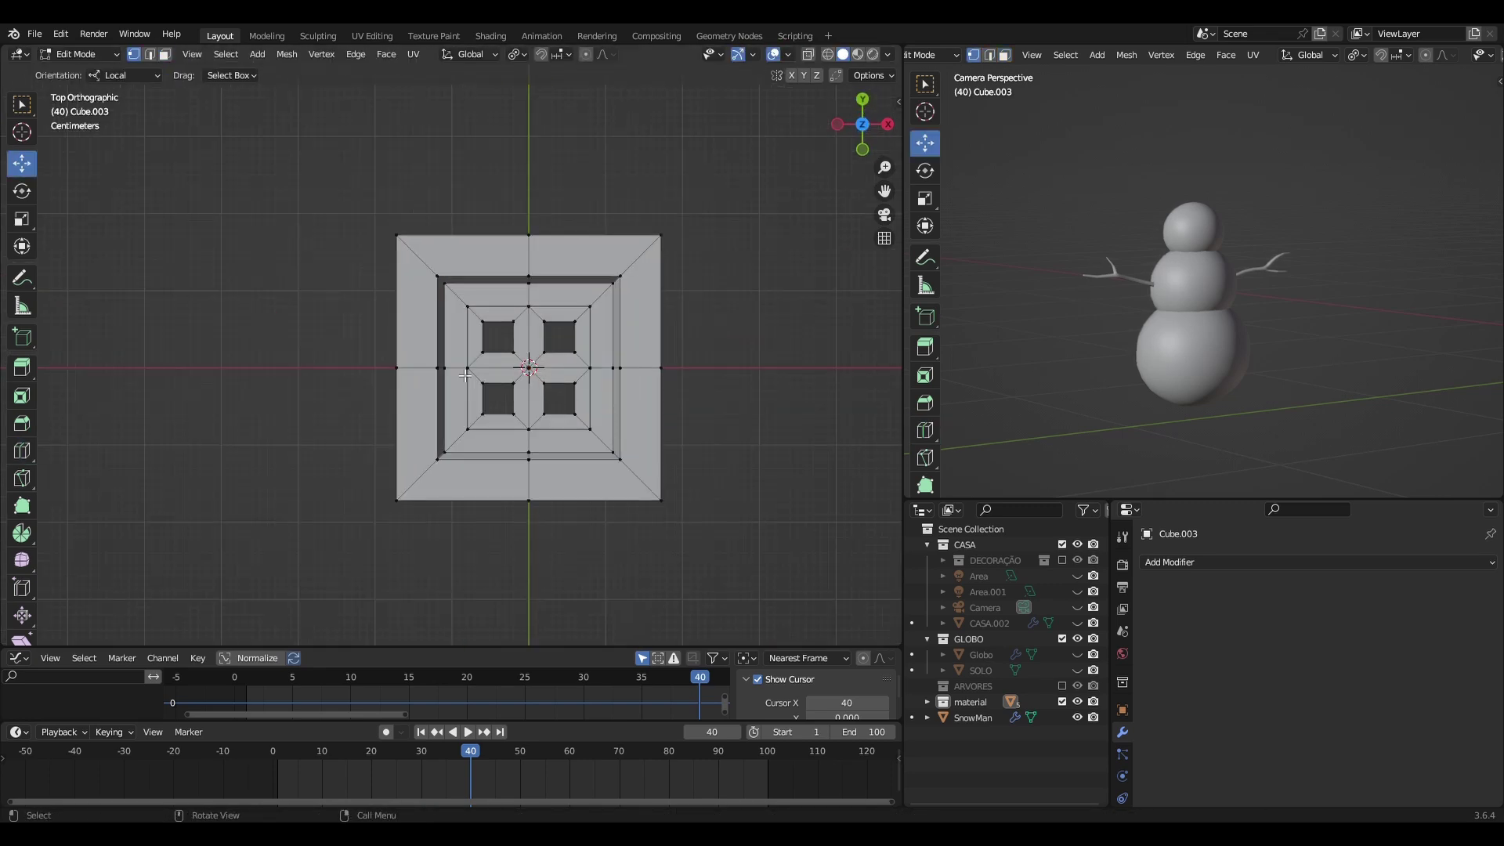
- Switch to wireframe view and bring the scarf's Cachecol shader nodes into view
key(shift+z)
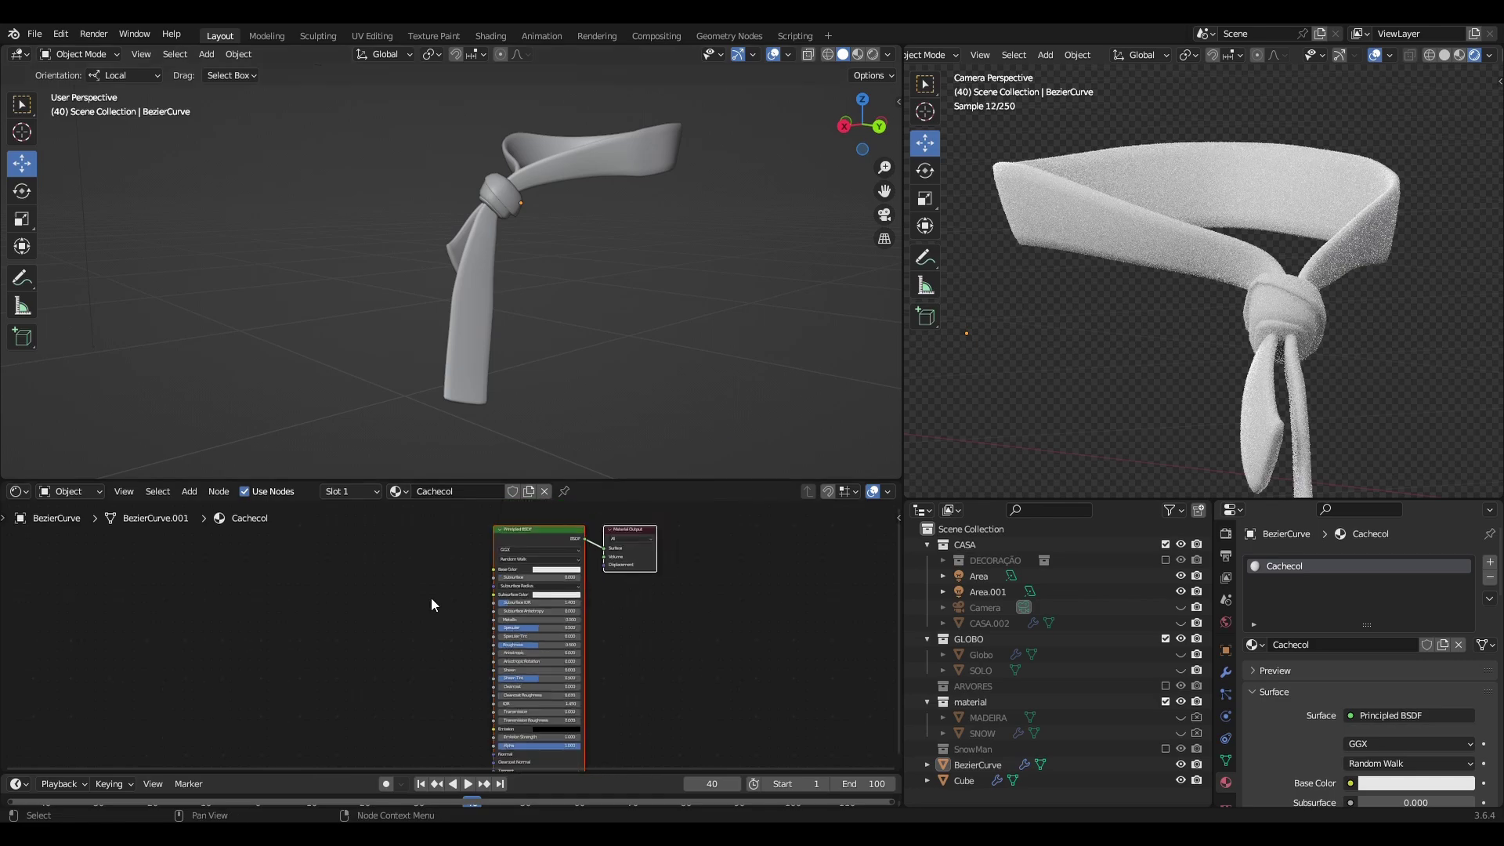
middle_drag(431, 598, 484, 601)
scroll(504, 604, up, 2)
scroll(537, 668, up, 1)
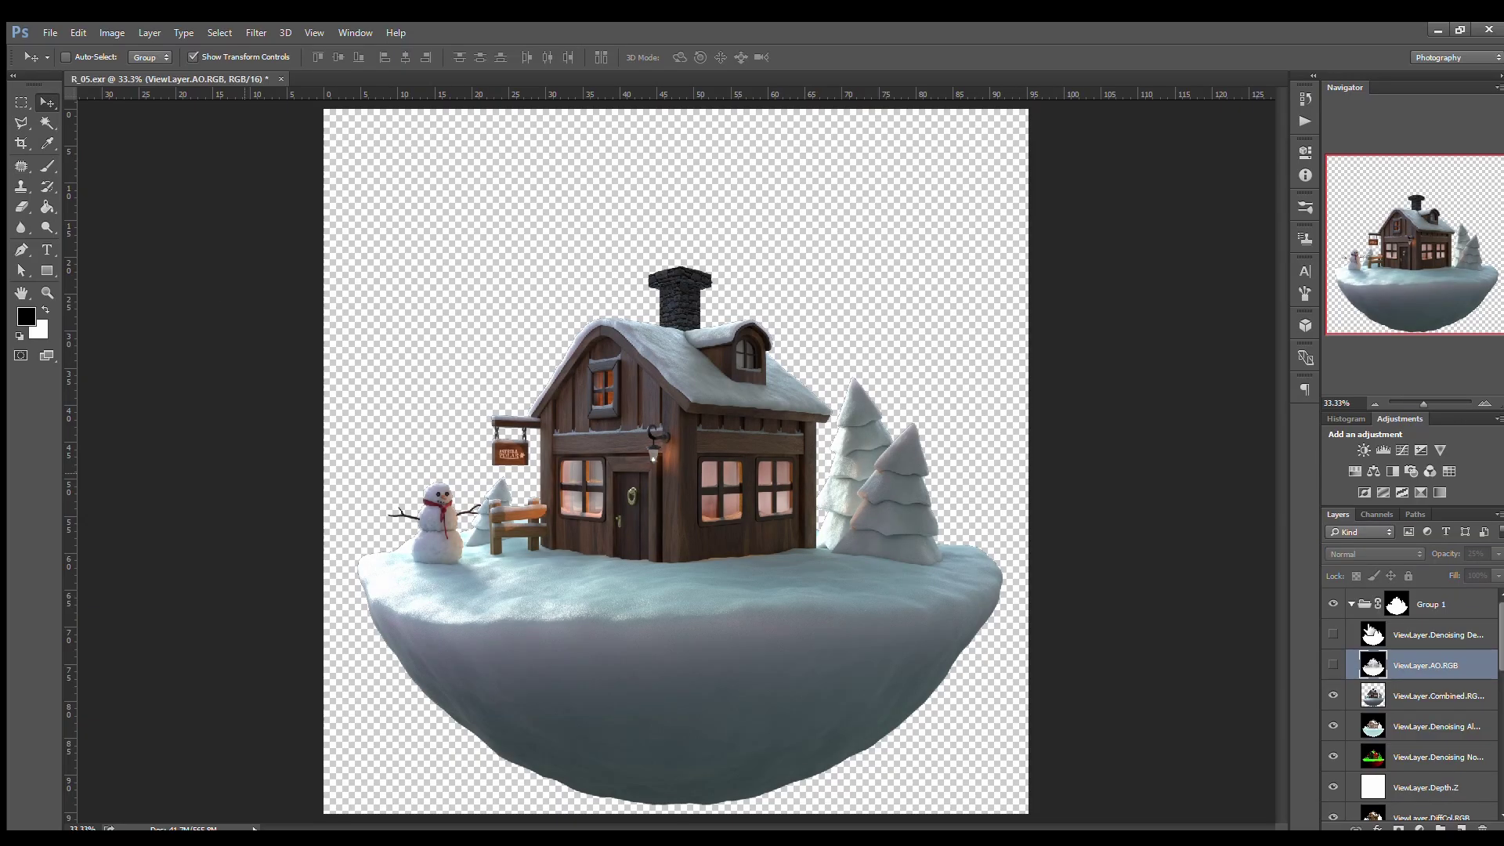
- Select the ViewLayer.Denoising Albedo pass layer and set its opacity to 15%
drag(1341, 776, 1333, 726)
scroll(1378, 705, up, 2)
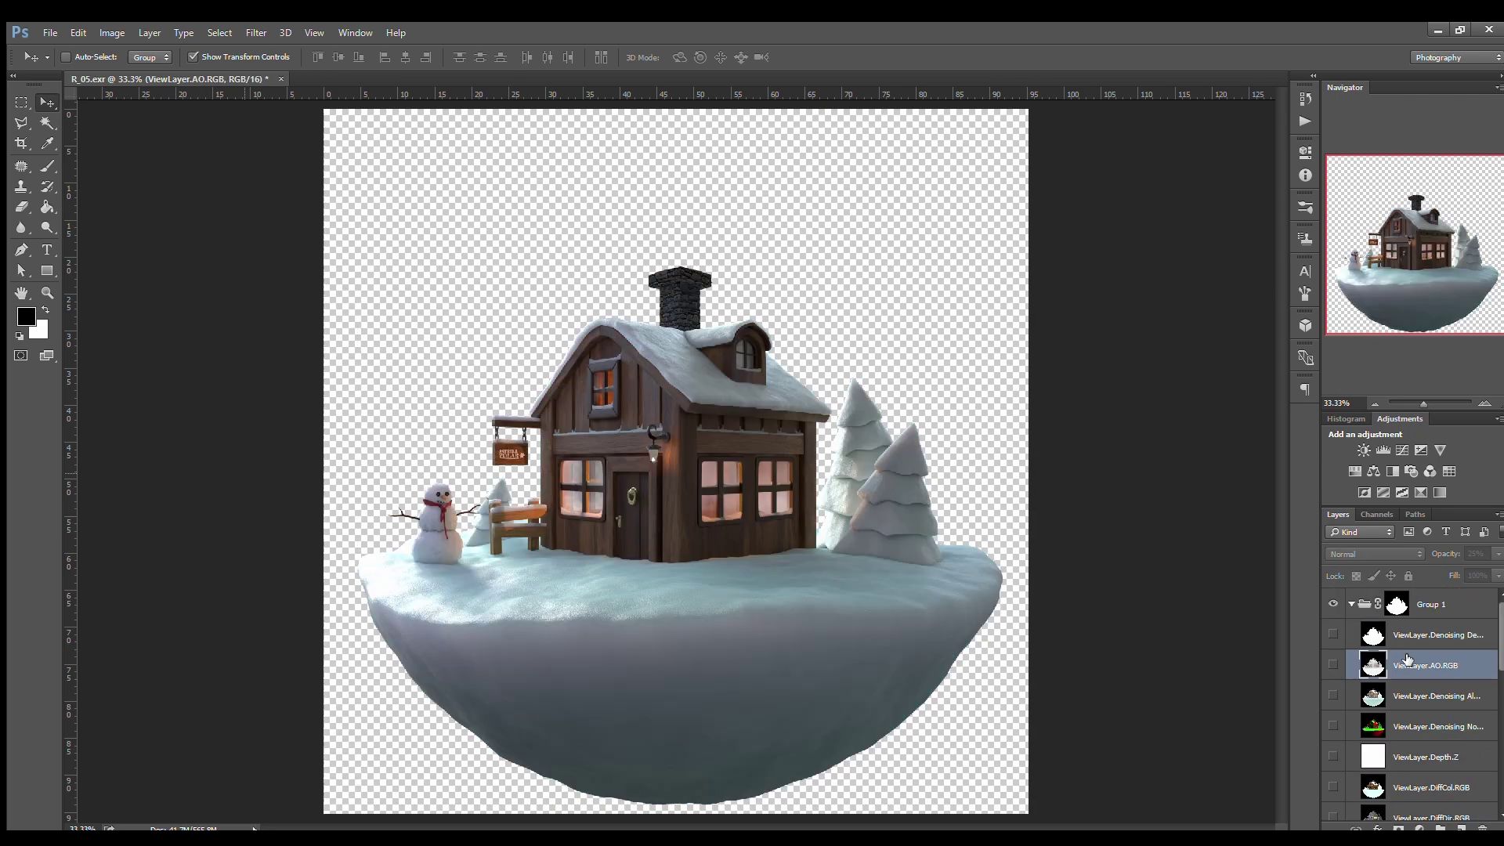
click(1359, 691)
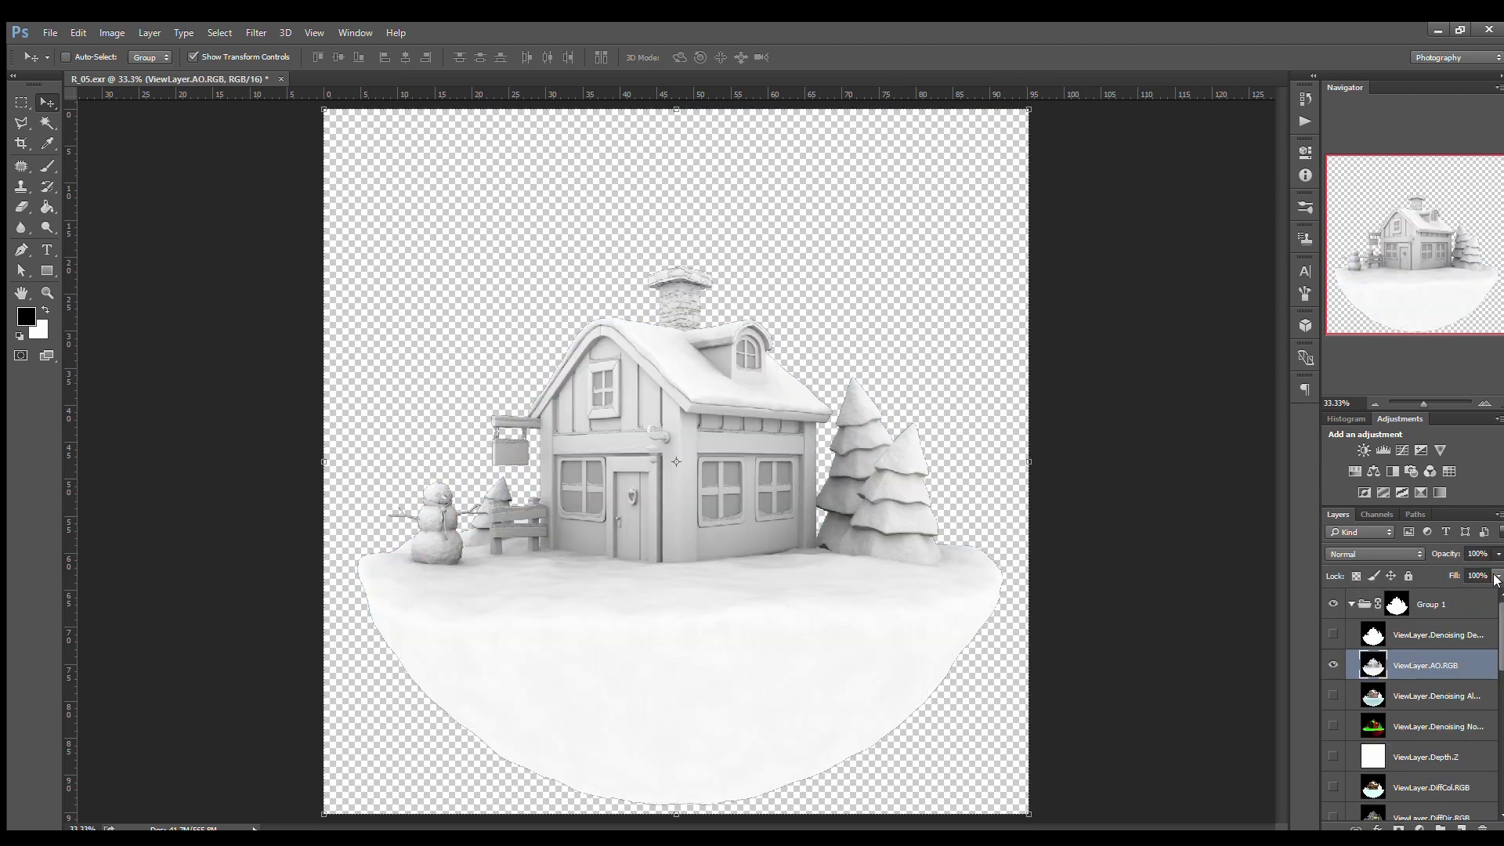
key(1)
key(5)
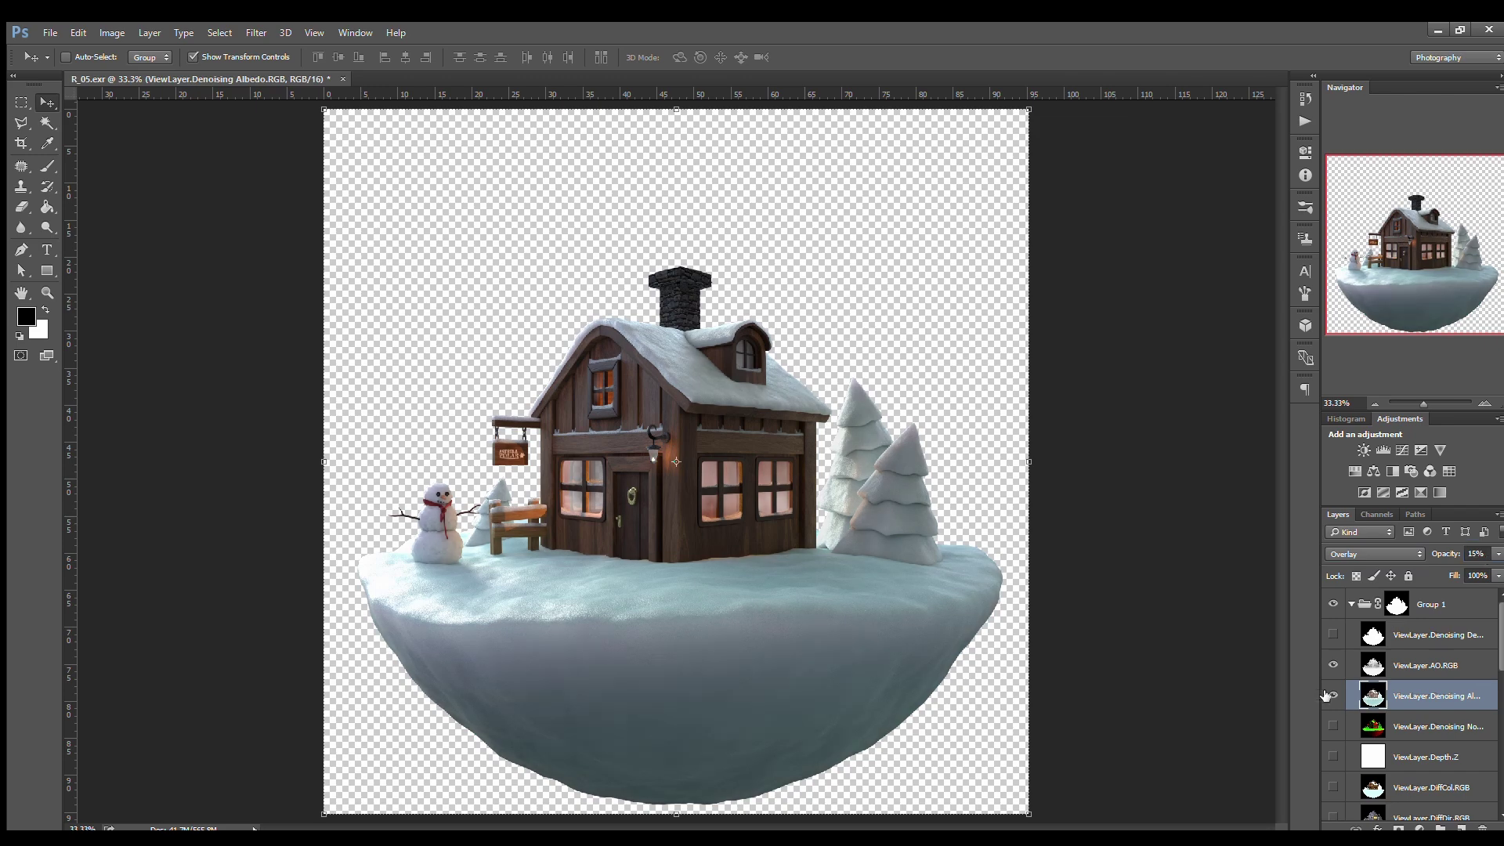